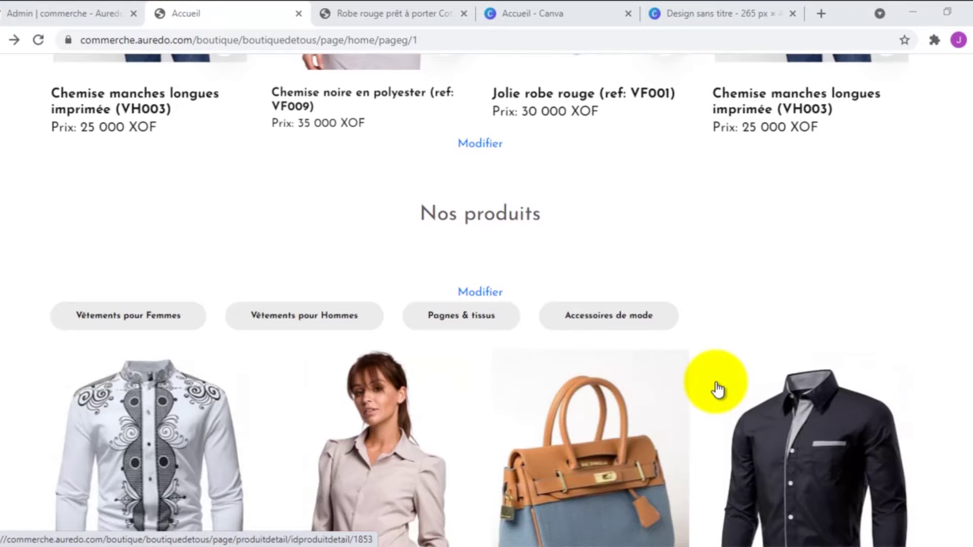
pyautogui.scroll(20, 718, 390)
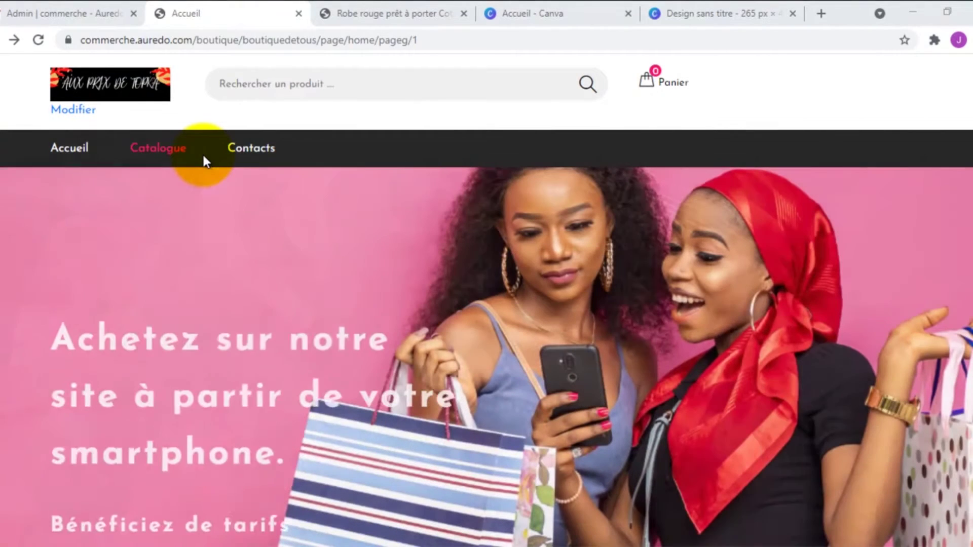
pyautogui.click(203, 157)
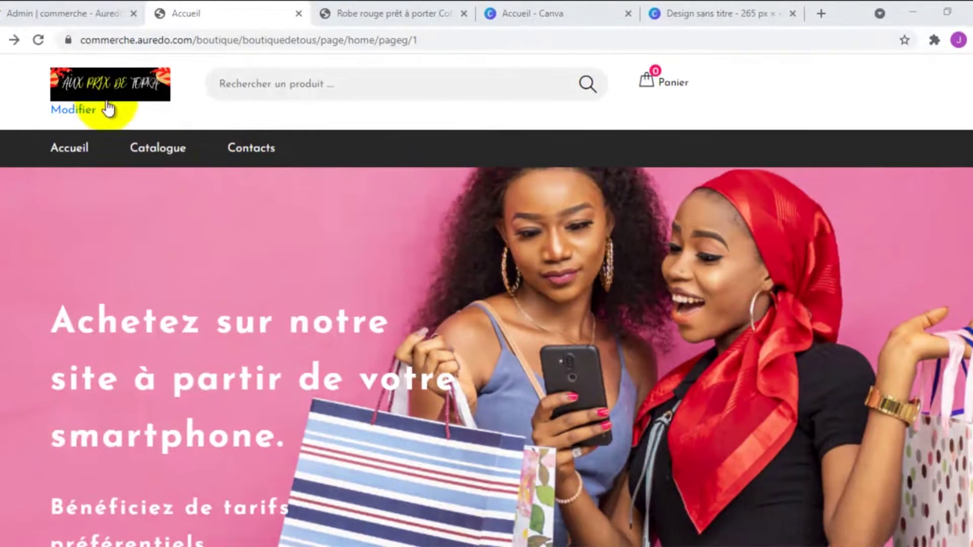
# Step: Switch to the shop's admin dashboard and open the page management section of the shop settings
pyautogui.click(60, 3)
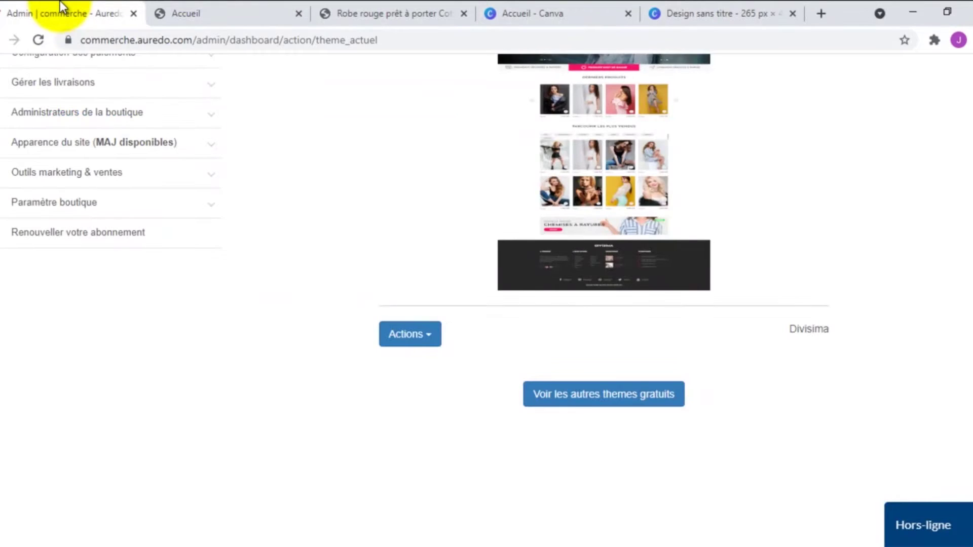
pyautogui.scroll(6, 172, 251)
pyautogui.scroll(-3, 174, 250)
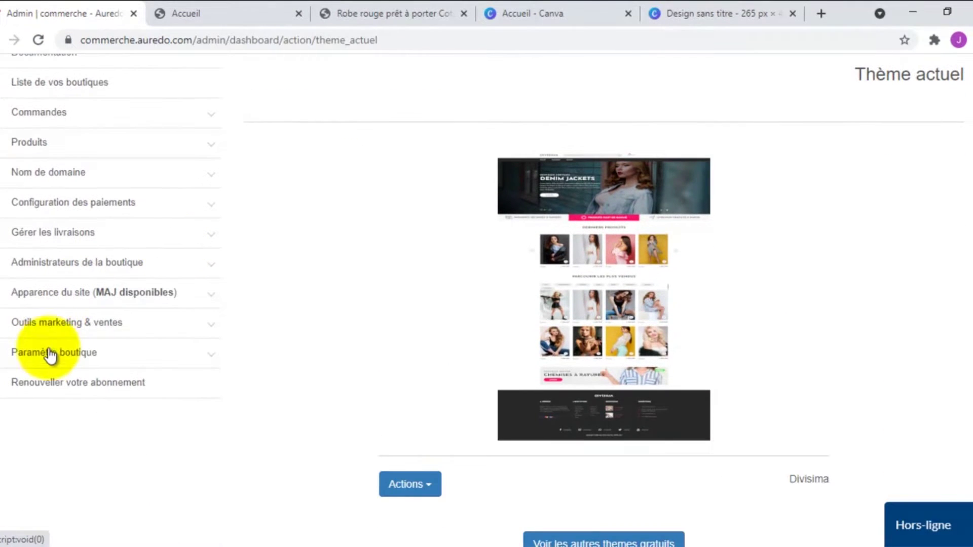
pyautogui.click(81, 355)
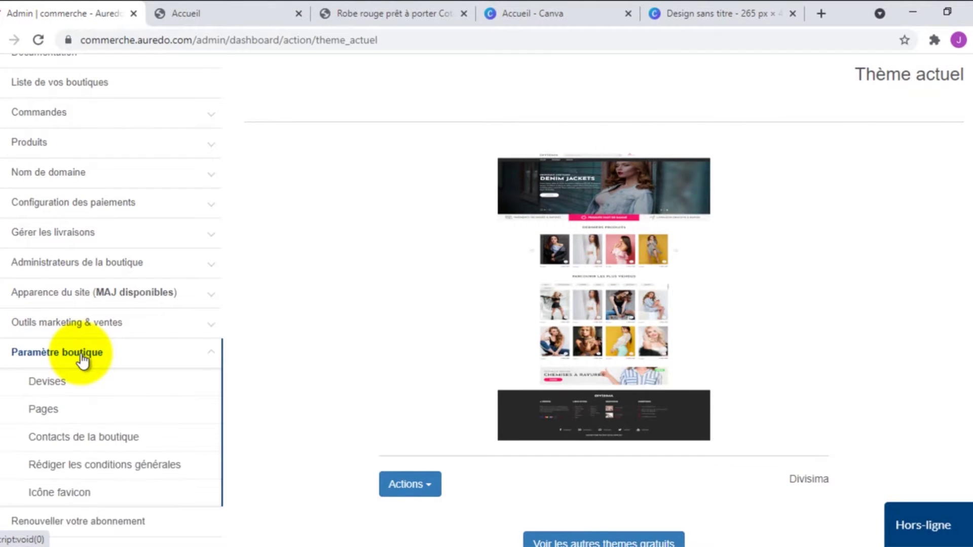
pyautogui.scroll(-3, 81, 355)
pyautogui.click(70, 269)
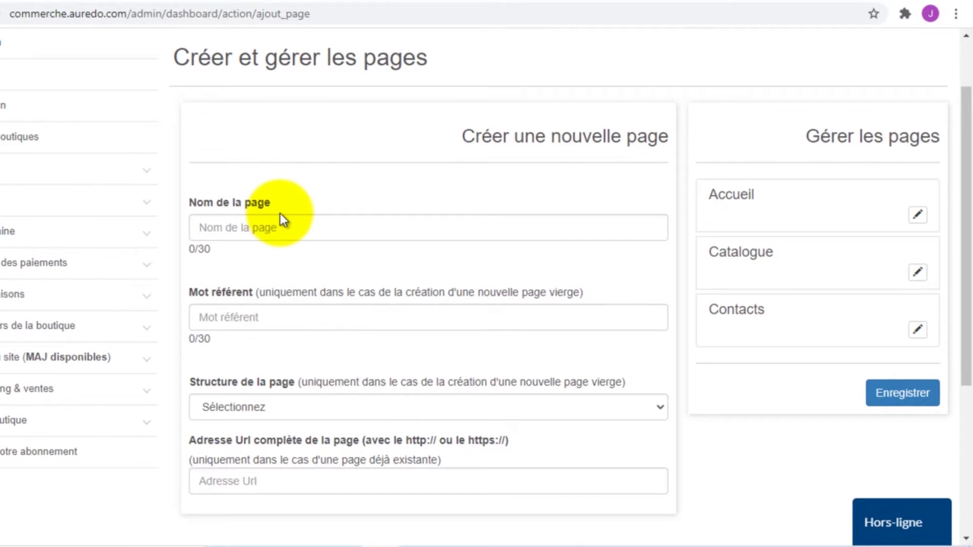
# Step: Name the new page Blog and set its referent word to blog
pyautogui.click(280, 233)
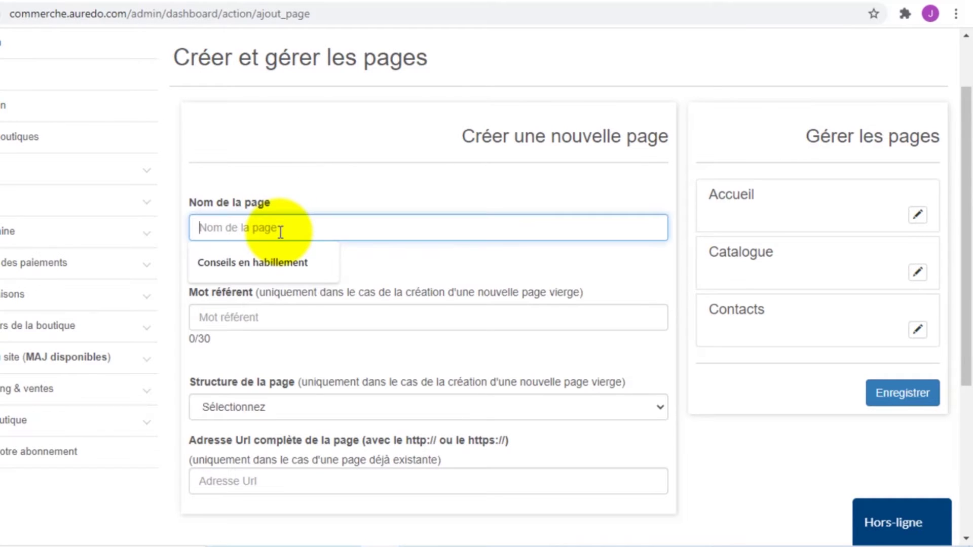
pyautogui.write('Blog')
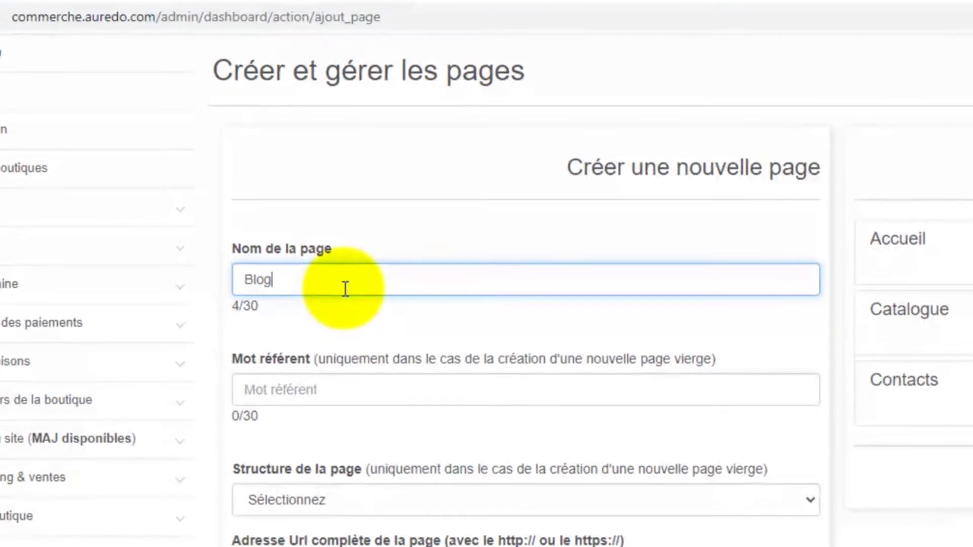
pyautogui.click(276, 393)
pyautogui.write('blo')
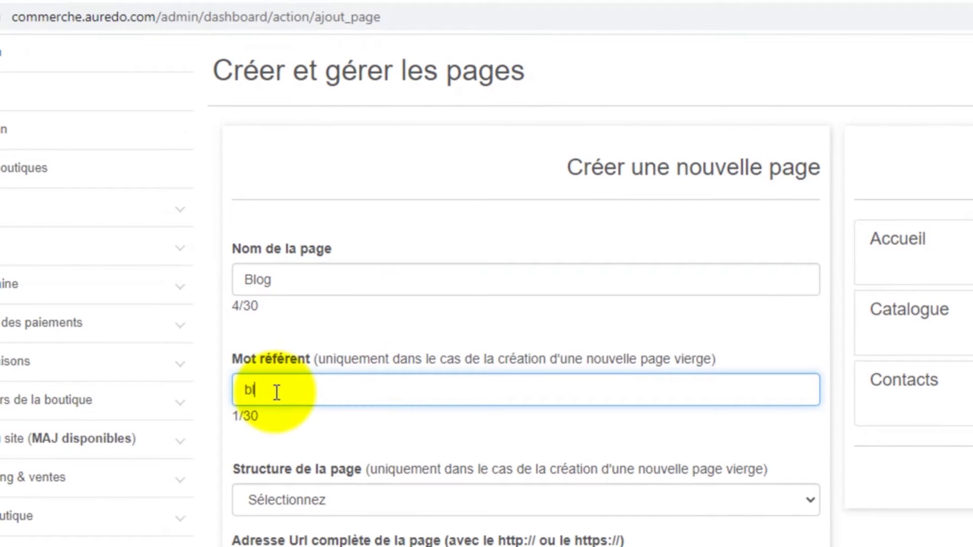
pyautogui.write('g')
pyautogui.click(281, 430)
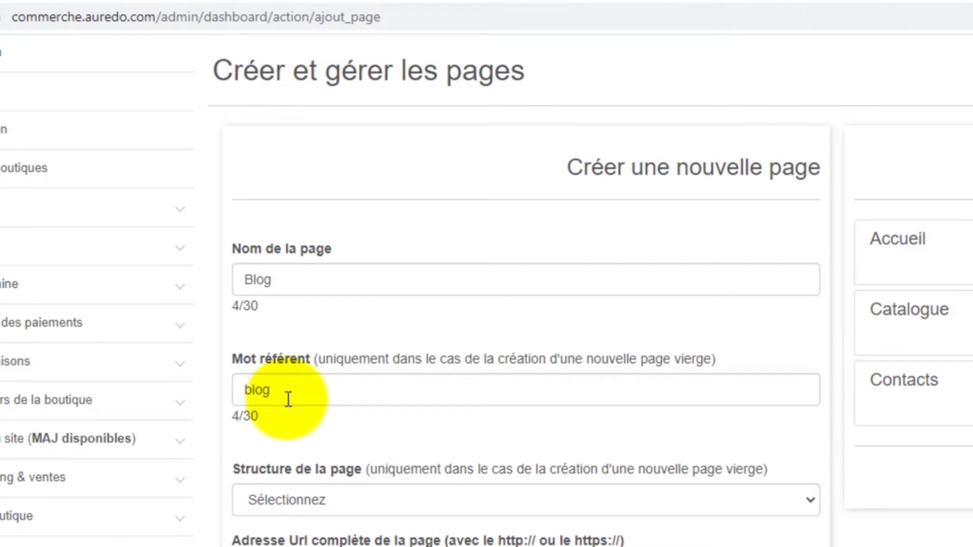
# Step: Set the new page's structure to "Page avec plusieurs articles et images à gauche" and save the page
pyautogui.scroll(-2, 253, 406)
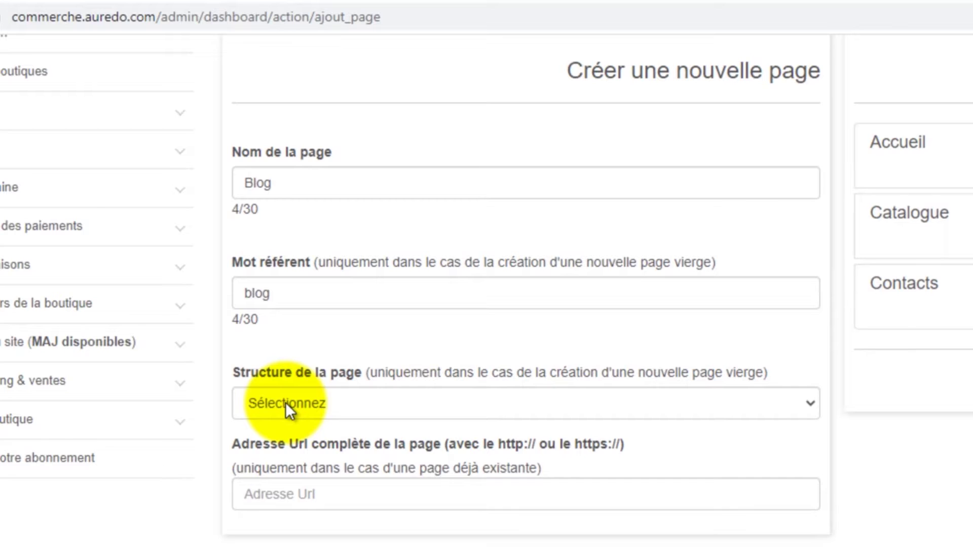
pyautogui.click(285, 403)
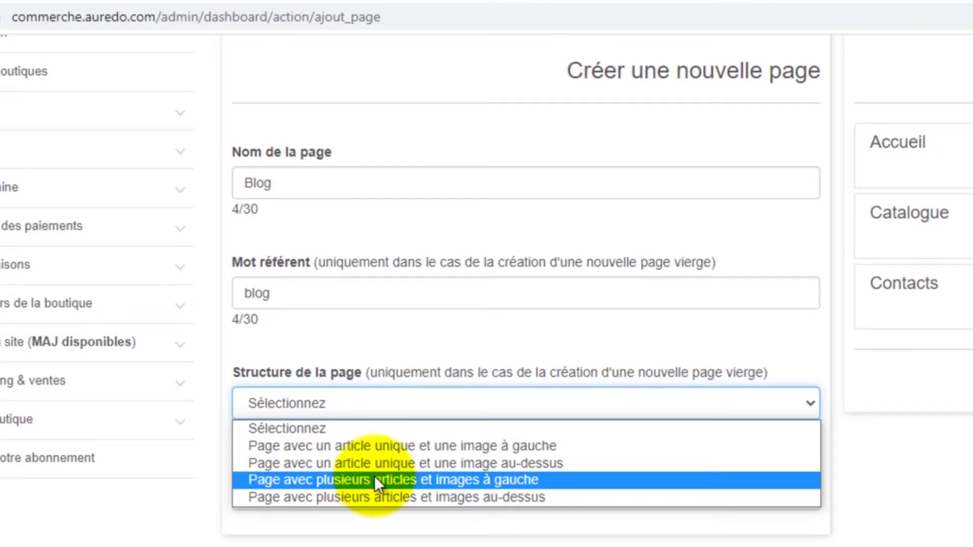
pyautogui.click(454, 480)
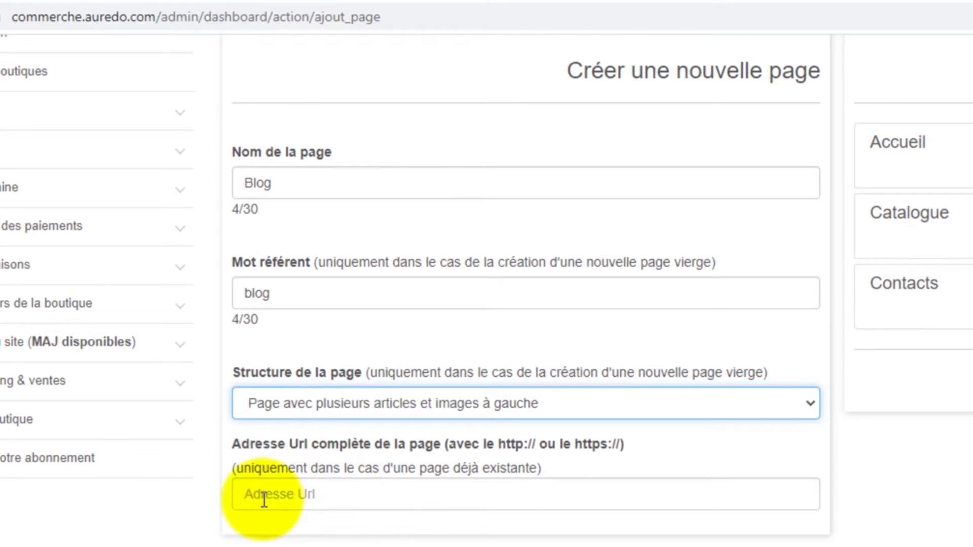
pyautogui.scroll(-2, 500, 406)
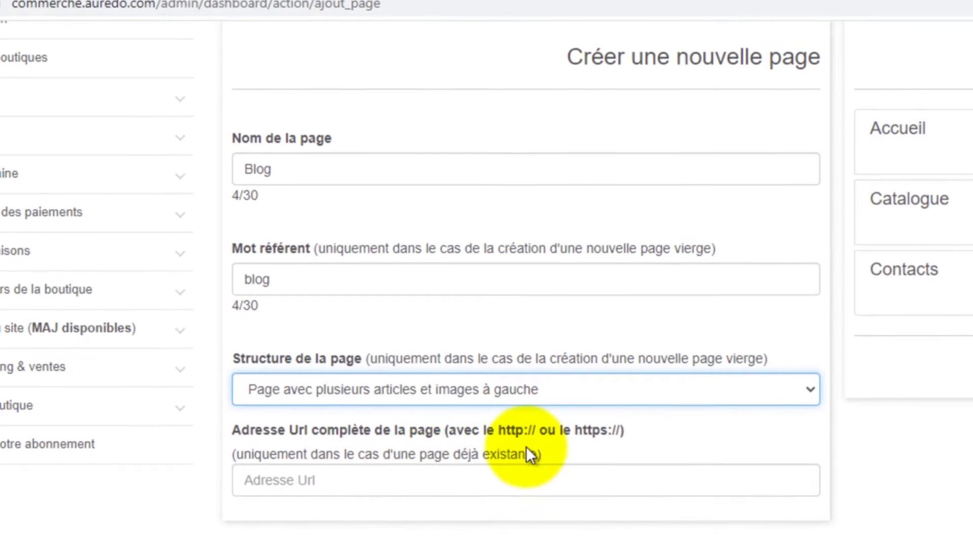
pyautogui.click(774, 517)
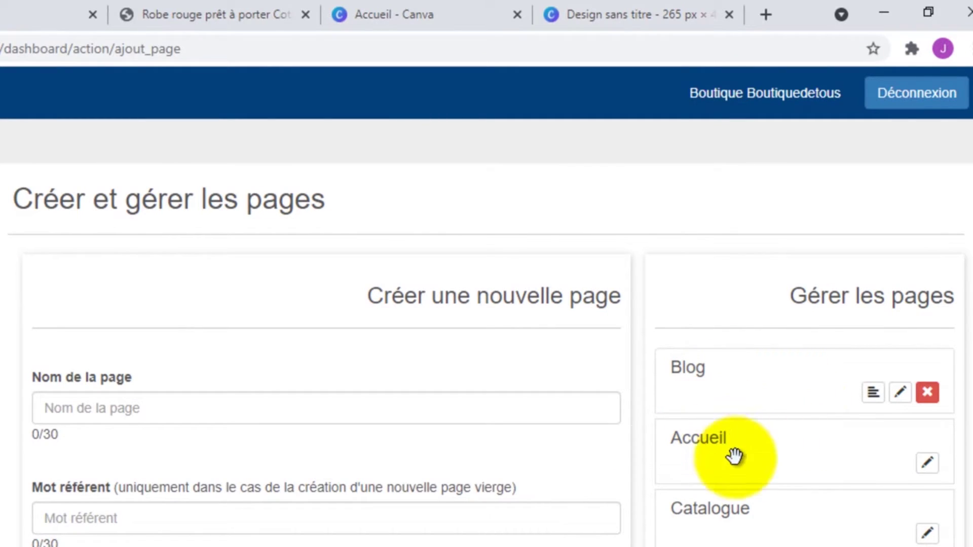
# Step: Check the storefront's navigation menu for the new Blog page
pyautogui.scroll(-2, 732, 539)
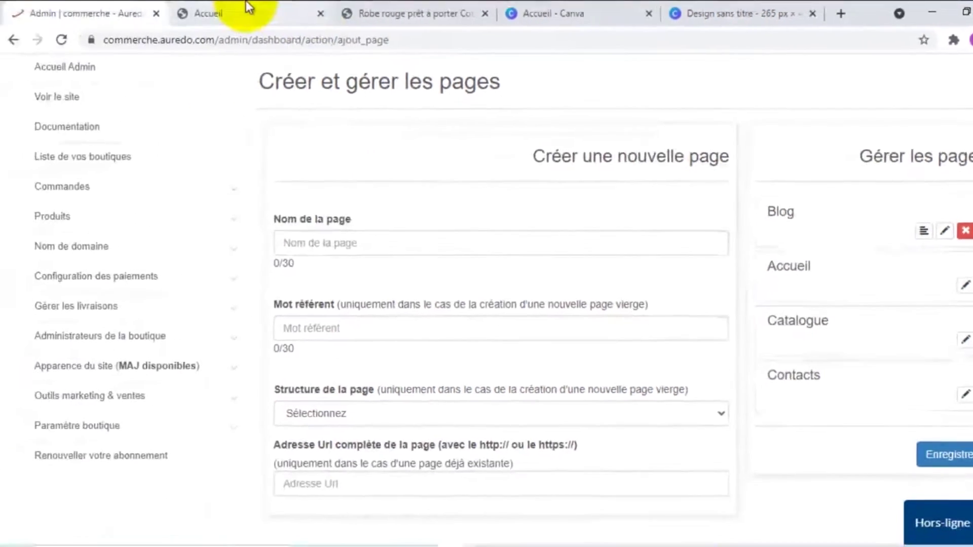
pyautogui.click(247, 7)
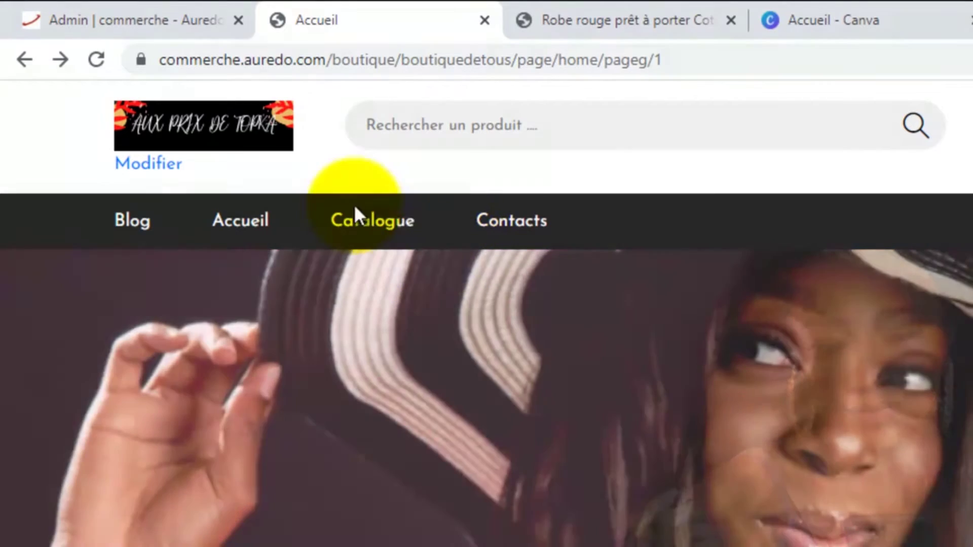
# Step: Back in the admin dashboard, move the Blog page between Catalogue and Contacts and save the page order
pyautogui.click(139, 19)
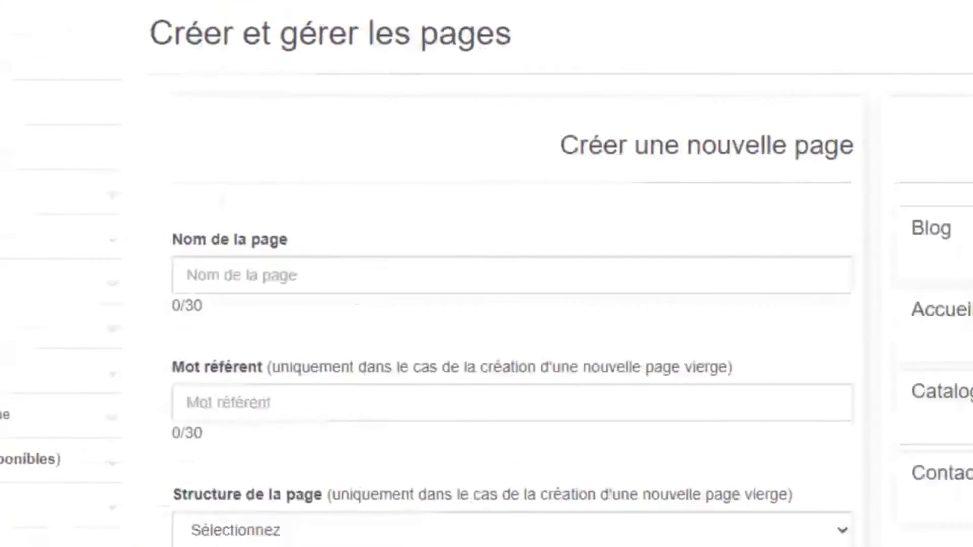
pyautogui.moveTo(647, 117); pyautogui.dragTo(656, 305)
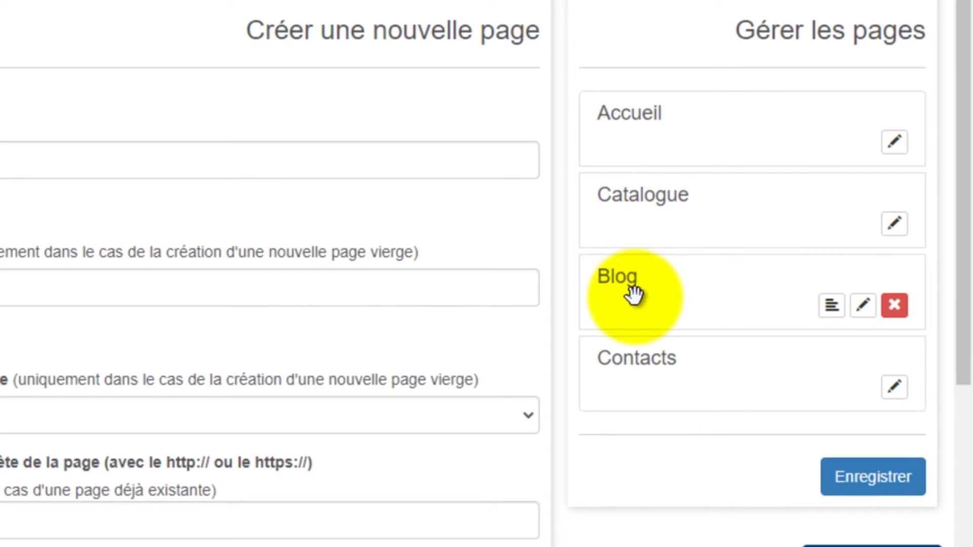
pyautogui.scroll(-2, 761, 329)
pyautogui.click(864, 366)
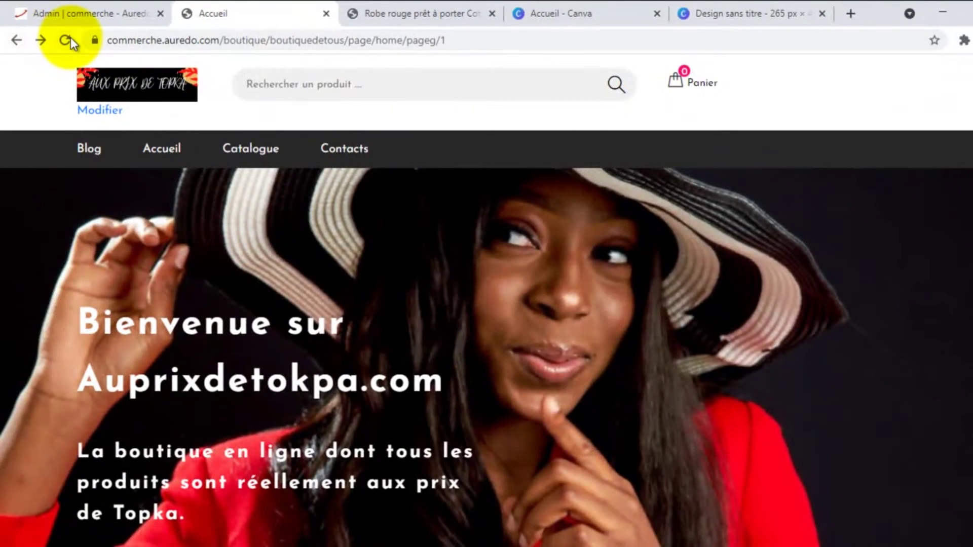
# Step: Reload the storefront to check the menu order and view the Blog page
pyautogui.click(71, 39)
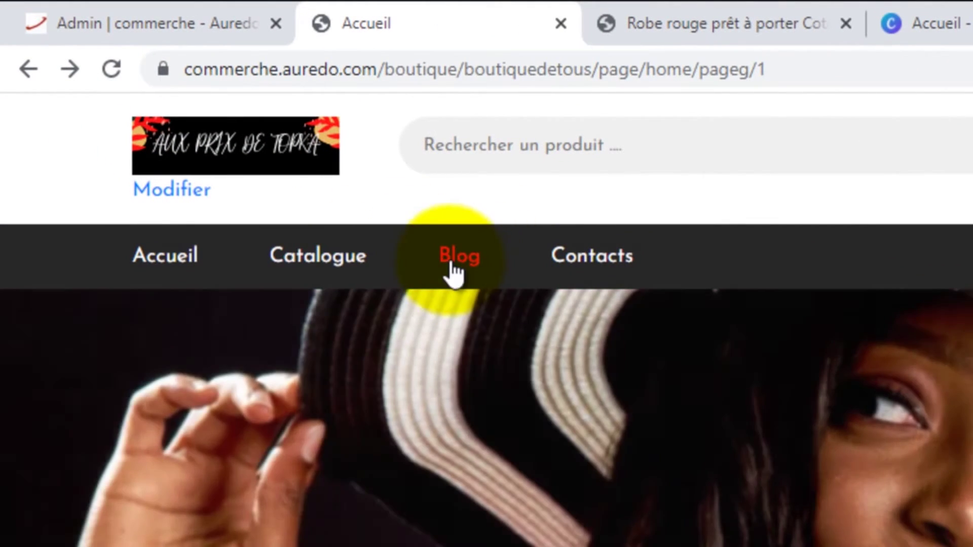
pyautogui.click(456, 263)
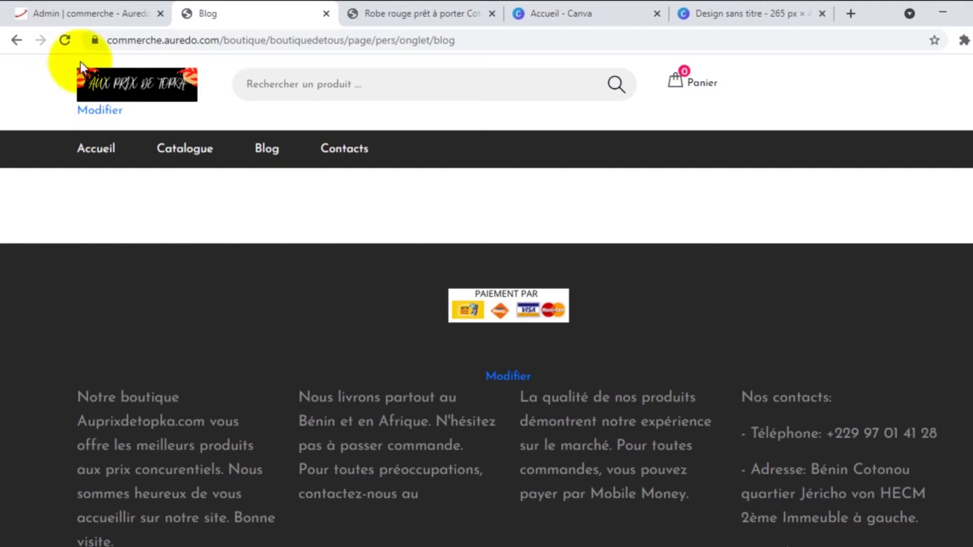
# Step: Return to the admin dashboard and open the content editor for the Blog page
pyautogui.click(93, 12)
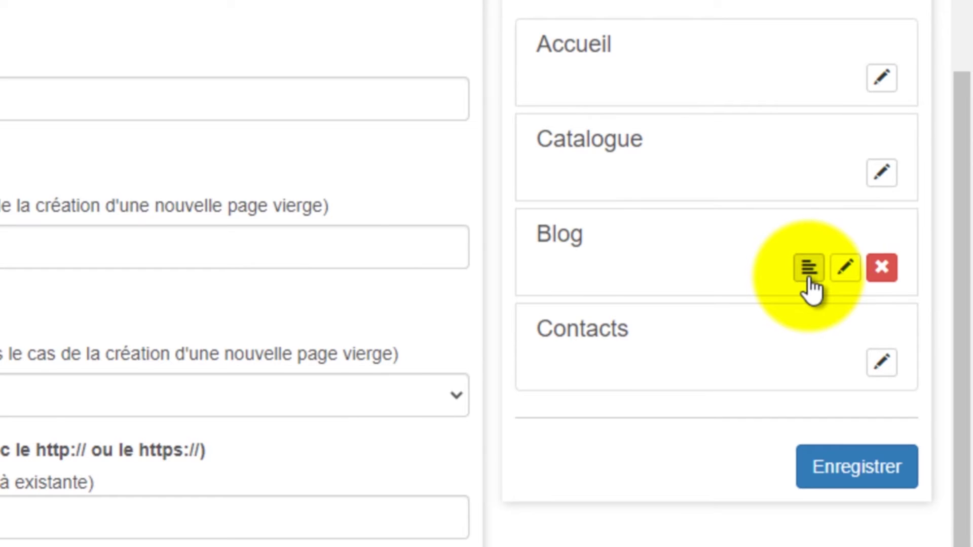
pyautogui.click(809, 269)
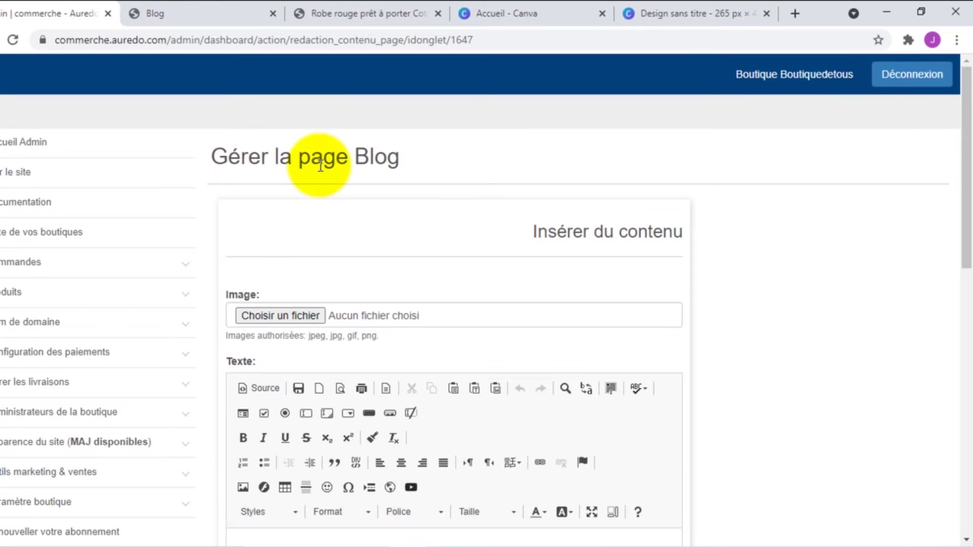
pyautogui.scroll(-7, 356, 165)
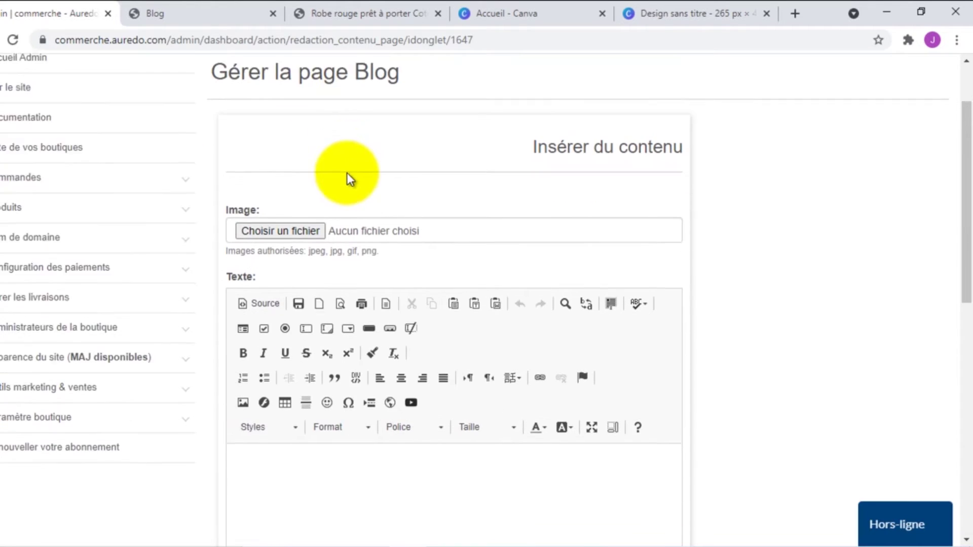
pyautogui.scroll(-3, 390, 257)
pyautogui.scroll(6, 391, 258)
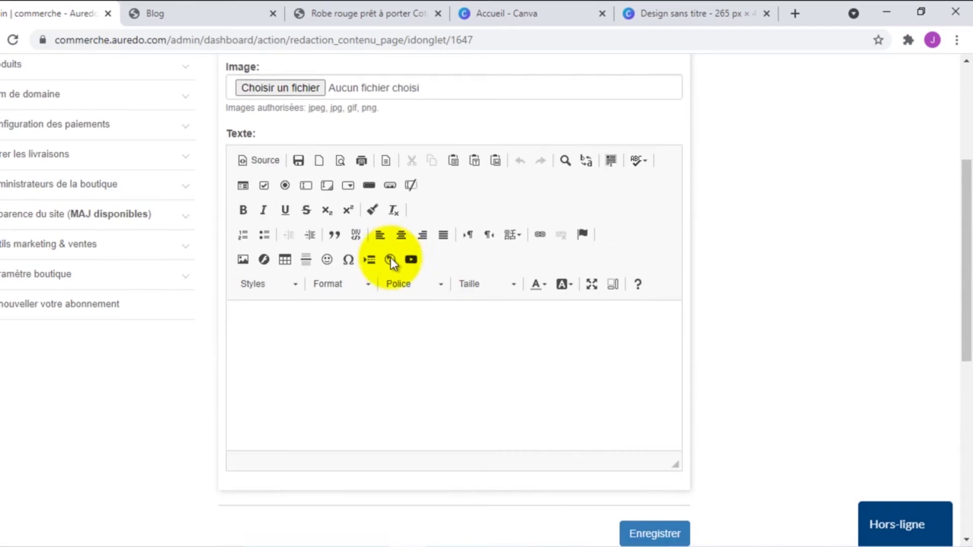
pyautogui.scroll(2, 395, 251)
pyautogui.scroll(1, 395, 251)
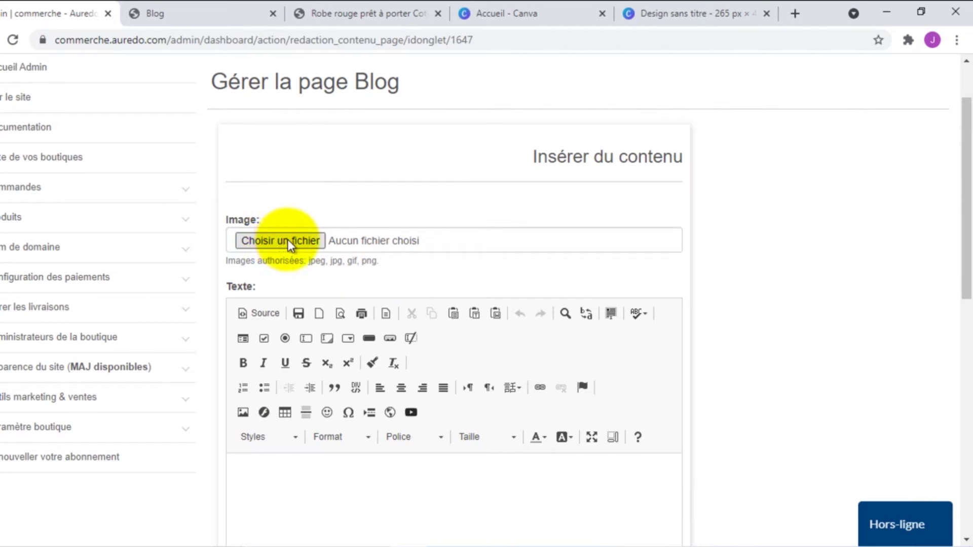
# Step: Select stylish-black-couple-spending-time-spring-city.jpg from the telecharge images folder as the image for the Blog page's content
pyautogui.click(290, 241)
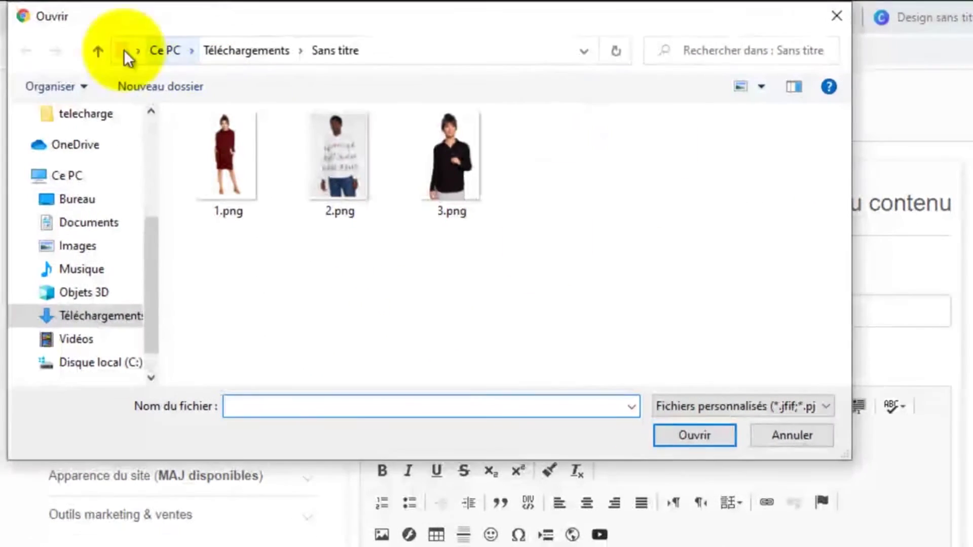
pyautogui.click(105, 321)
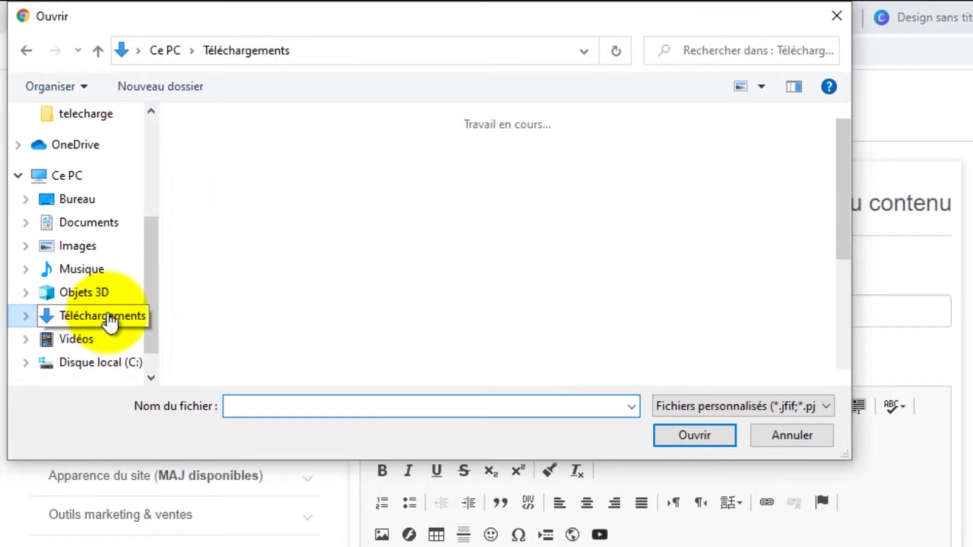
pyautogui.scroll(-1, 436, 188)
pyautogui.scroll(1, 434, 180)
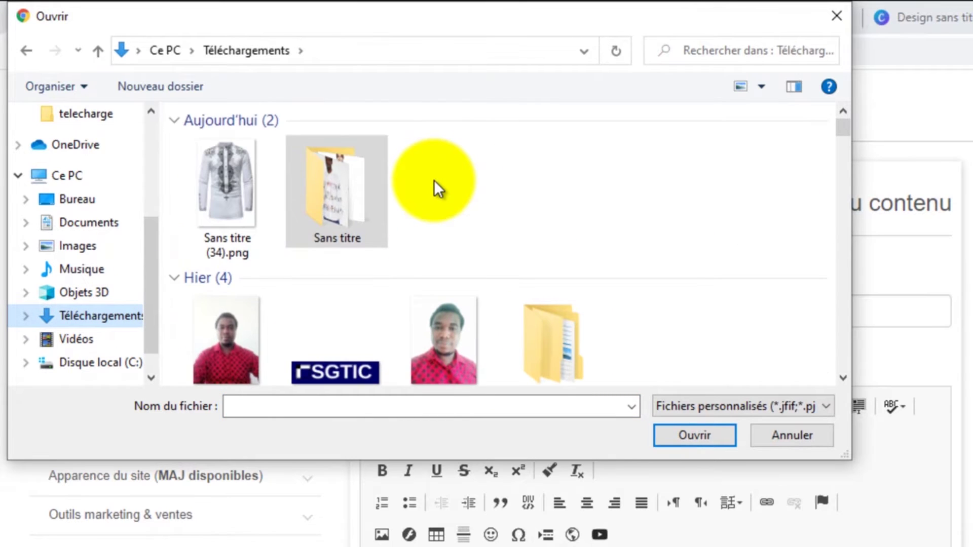
pyautogui.click(315, 209)
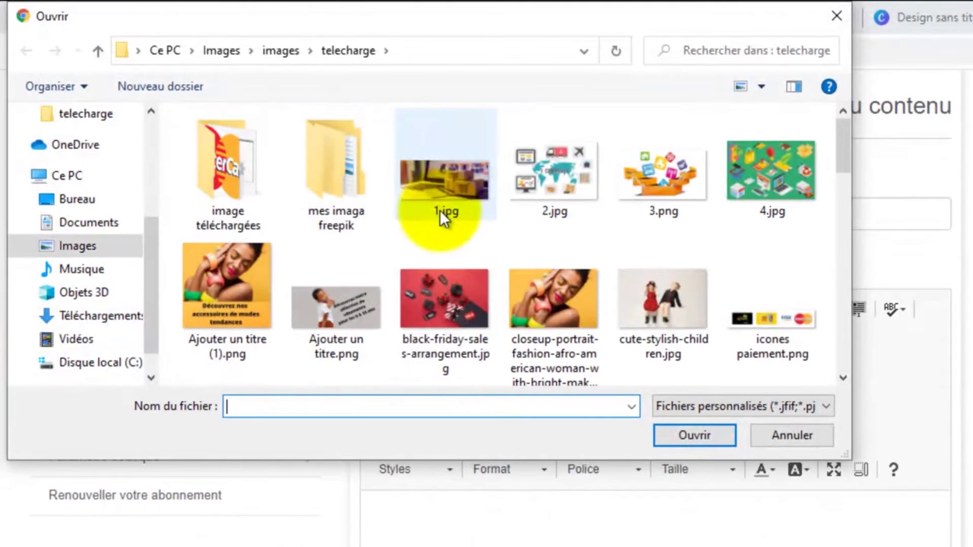
pyautogui.scroll(-8, 333, 254)
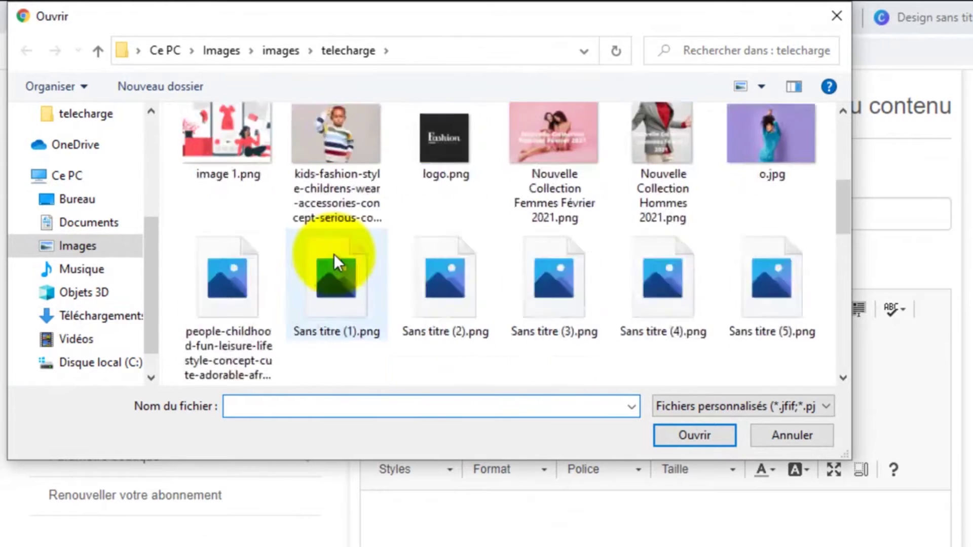
pyautogui.scroll(-5, 333, 254)
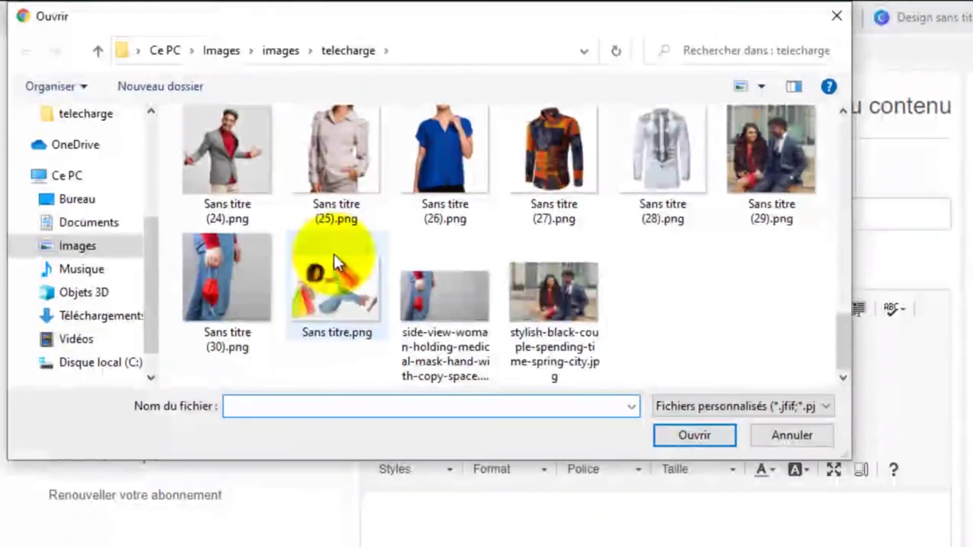
pyautogui.doubleClick(555, 294)
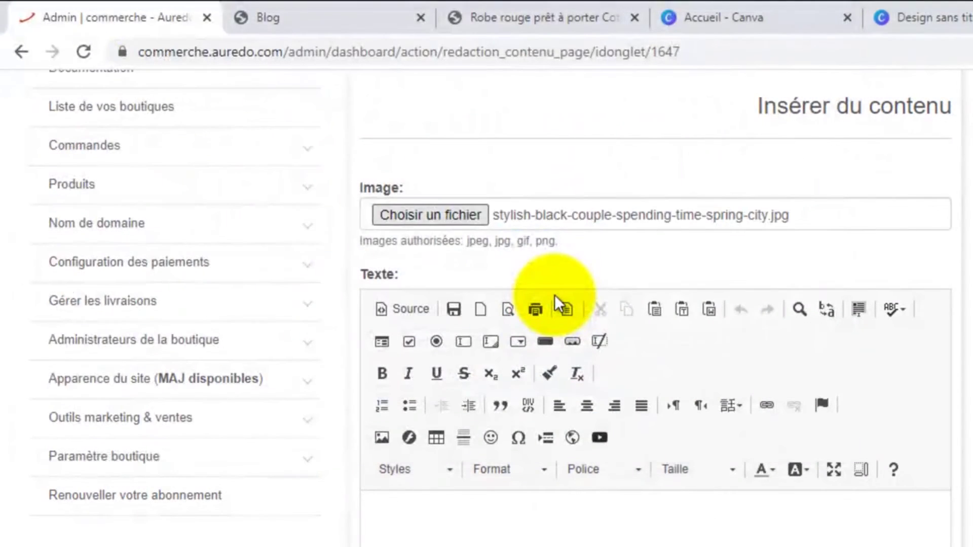
pyautogui.scroll(-4, 365, 411)
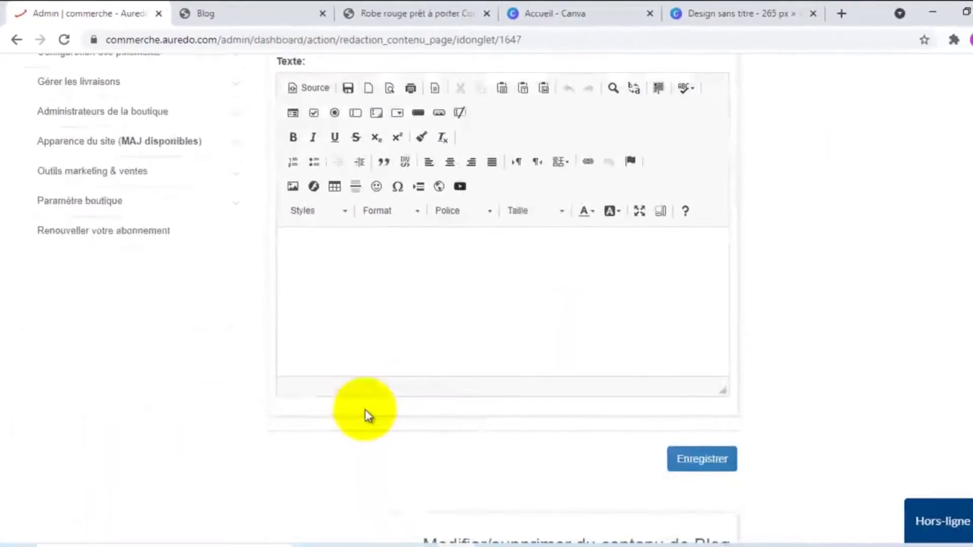
# Step: Copy the article from "Si vous avez envie" to "basiques de garde-robe." in the open Notepad document into the Blog page's text editor
pyautogui.click(365, 271)
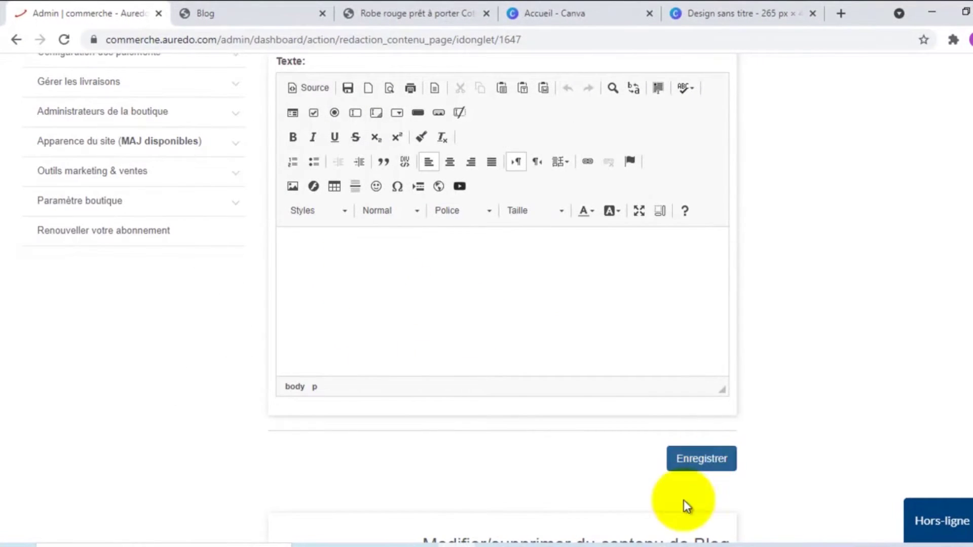
pyautogui.click(561, 537)
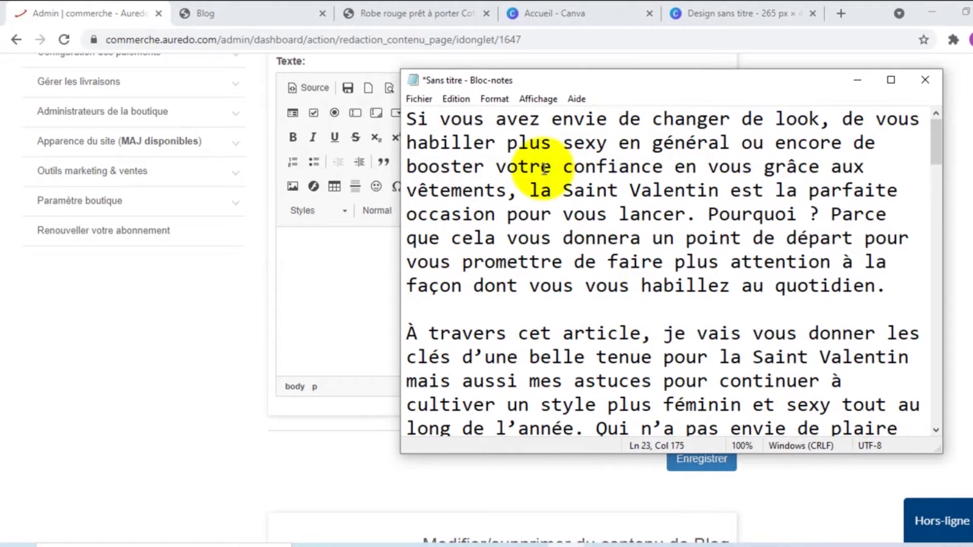
pyautogui.moveTo(412, 119); pyautogui.dragTo(898, 310)
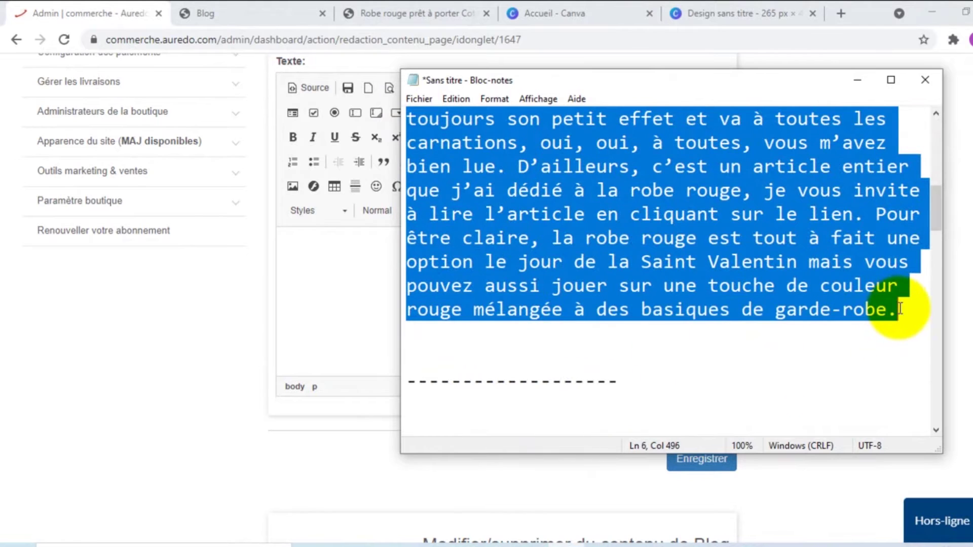
pyautogui.rightClick(489, 198)
pyautogui.click(527, 247)
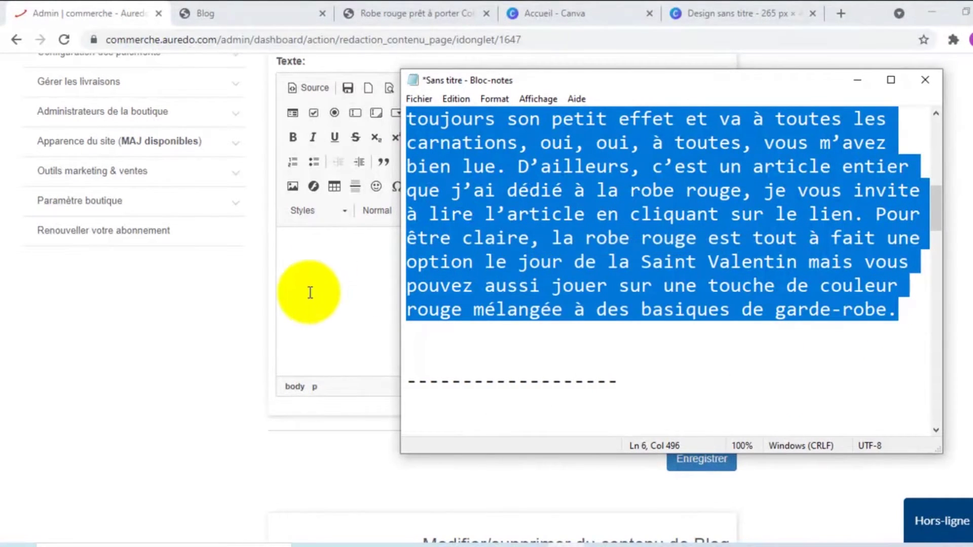
pyautogui.click(326, 264)
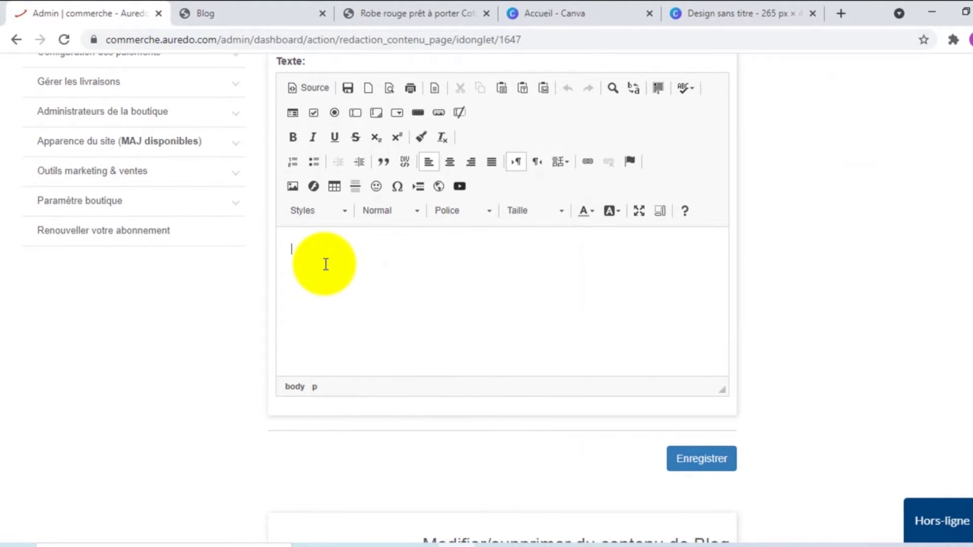
pyautogui.hotkey('ctrl', 'v')
pyautogui.scroll(5, 326, 264)
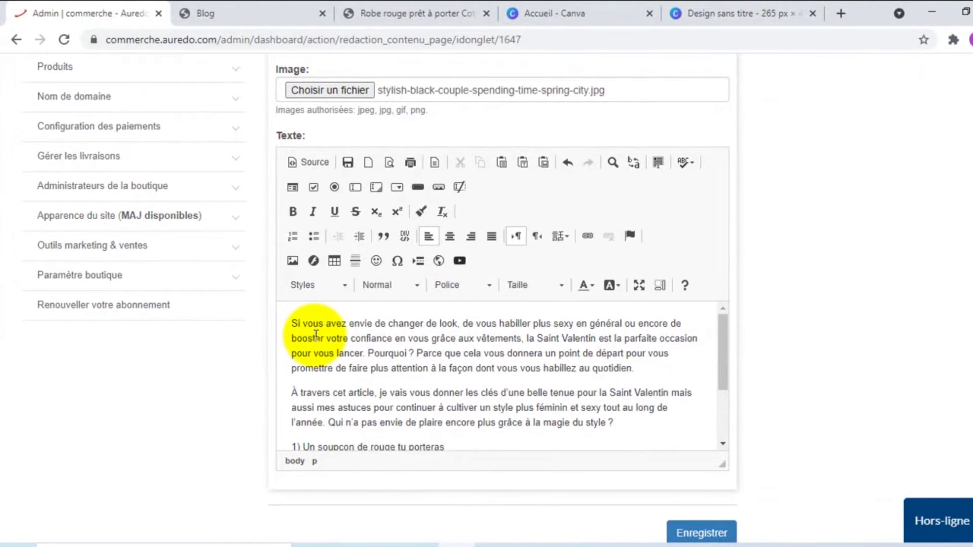
# Step: Set the font size of the entire pasted article to 20
pyautogui.hotkey('ctrl', 'a')
pyautogui.click(550, 286)
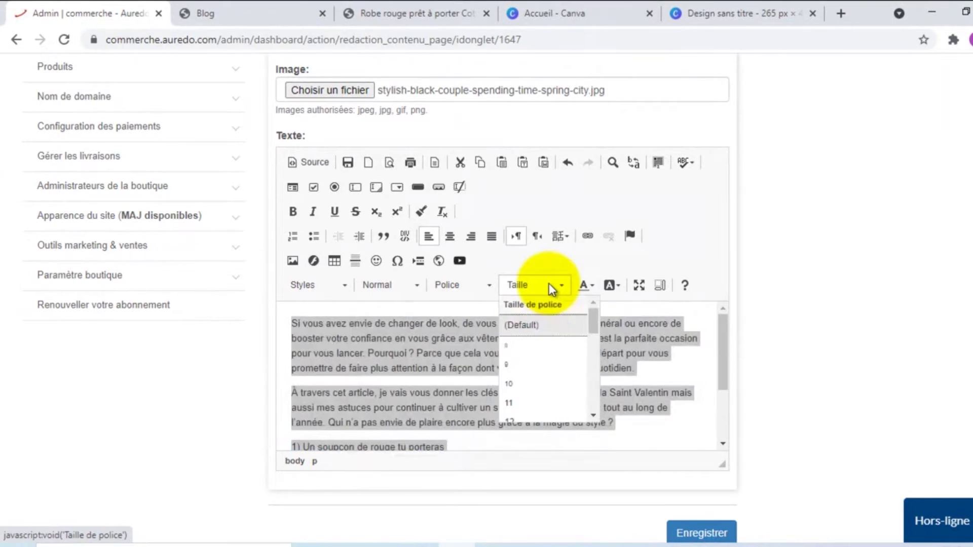
pyautogui.scroll(-3, 535, 345)
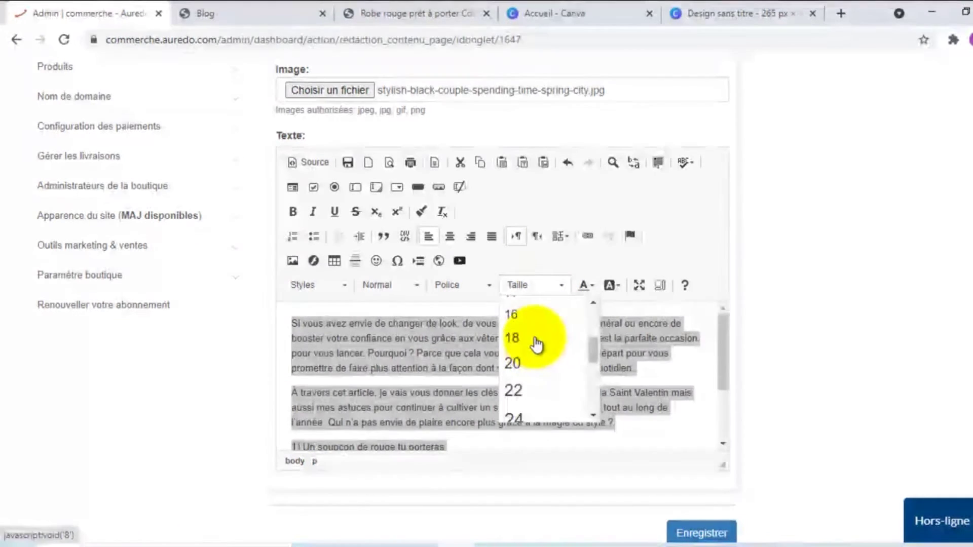
pyautogui.click(514, 364)
pyautogui.click(445, 352)
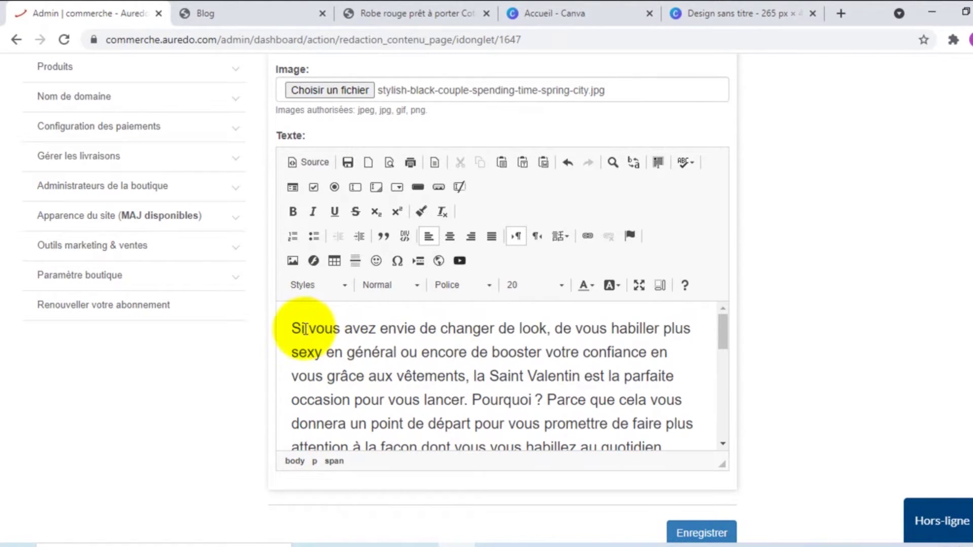
# Step: Add the title line "Comment être sexy pour un rendez-vous à la saint valentin" above the article's first paragraph
pyautogui.moveTo(291, 328); pyautogui.dragTo(649, 338)
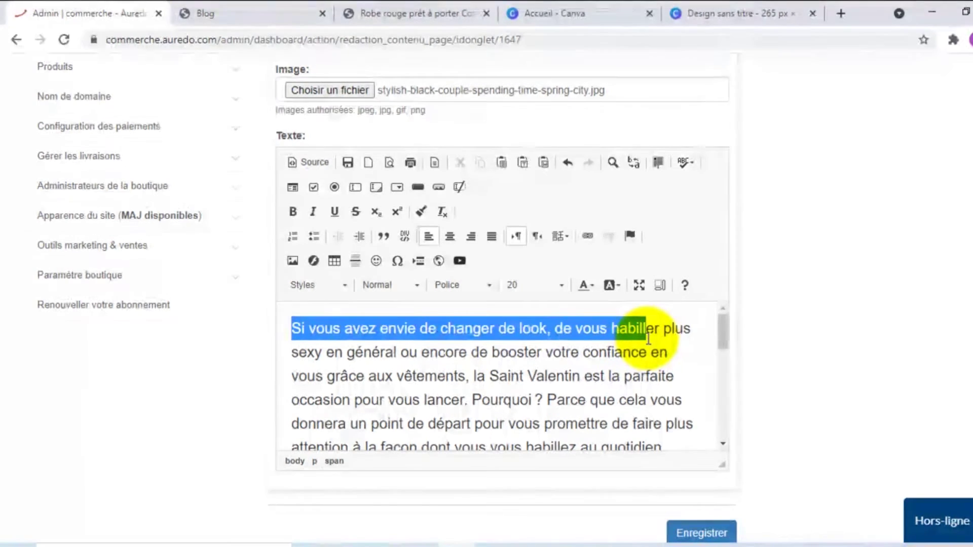
pyautogui.click(292, 329)
pyautogui.press('Return')
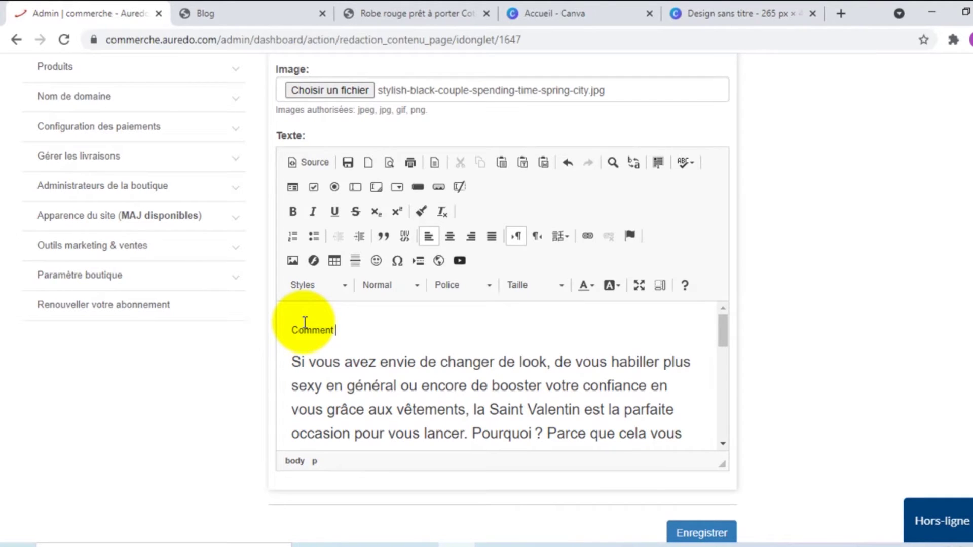
pyautogui.write('sexy ')
pyautogui.write('p')
pyautogui.press('BackSpace')
pyautogui.write('pour un rende')
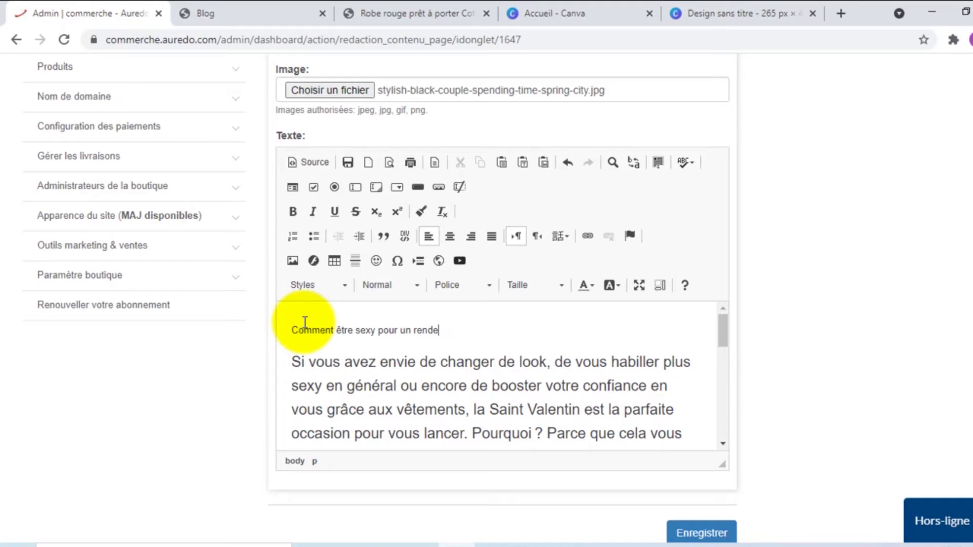
pyautogui.write('z-vous à la saint val')
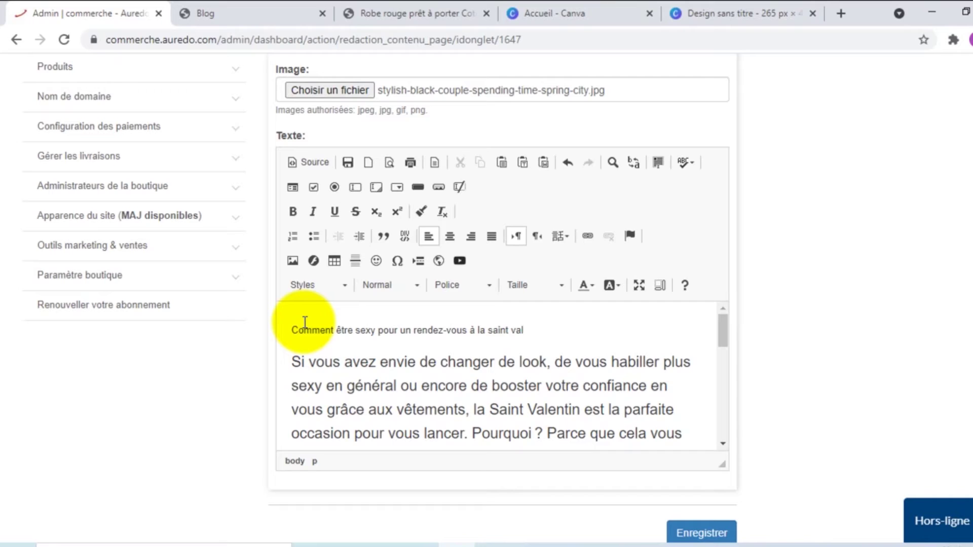
pyautogui.write('antin')
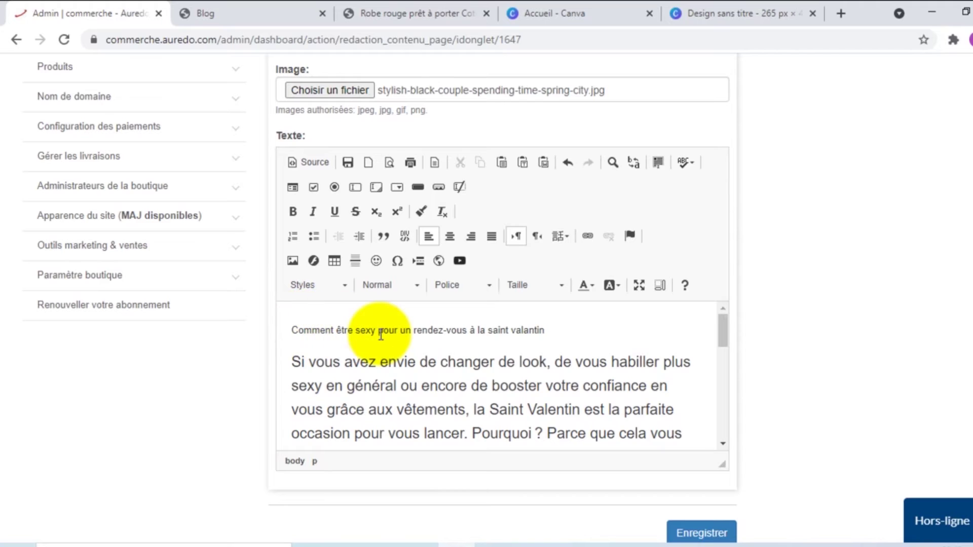
pyautogui.doubleClick(530, 332)
pyautogui.write('valentin')
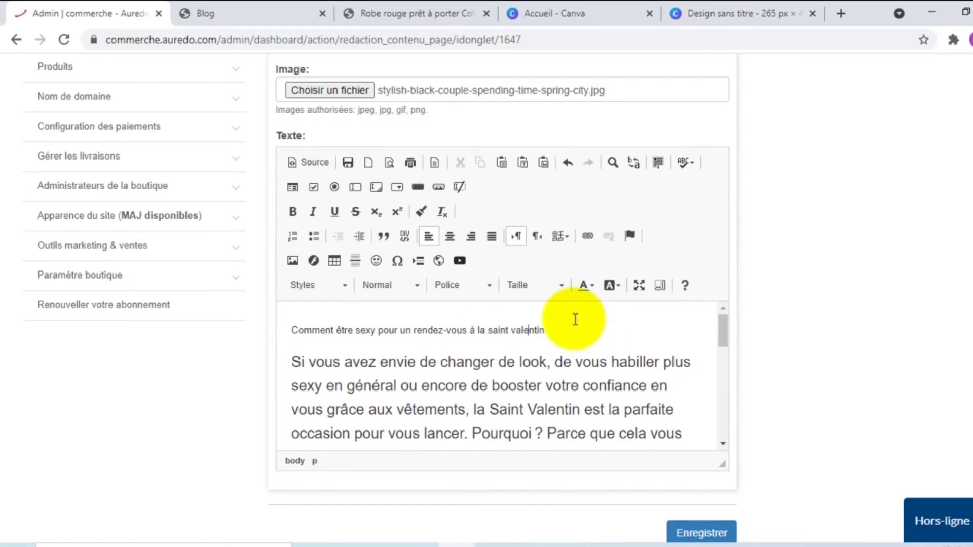
# Step: Format the article's title line in bold with font size 20
pyautogui.moveTo(570, 329); pyautogui.dragTo(291, 331)
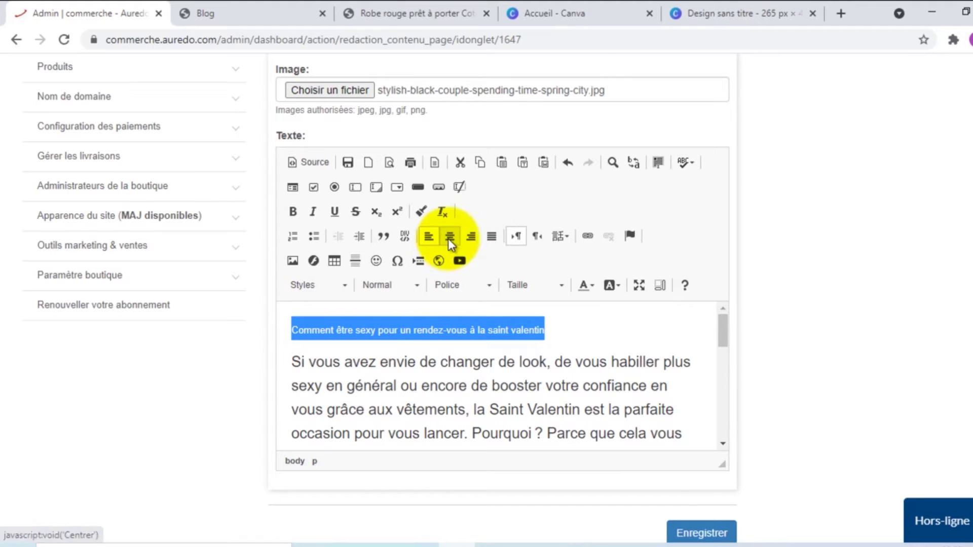
pyautogui.click(539, 287)
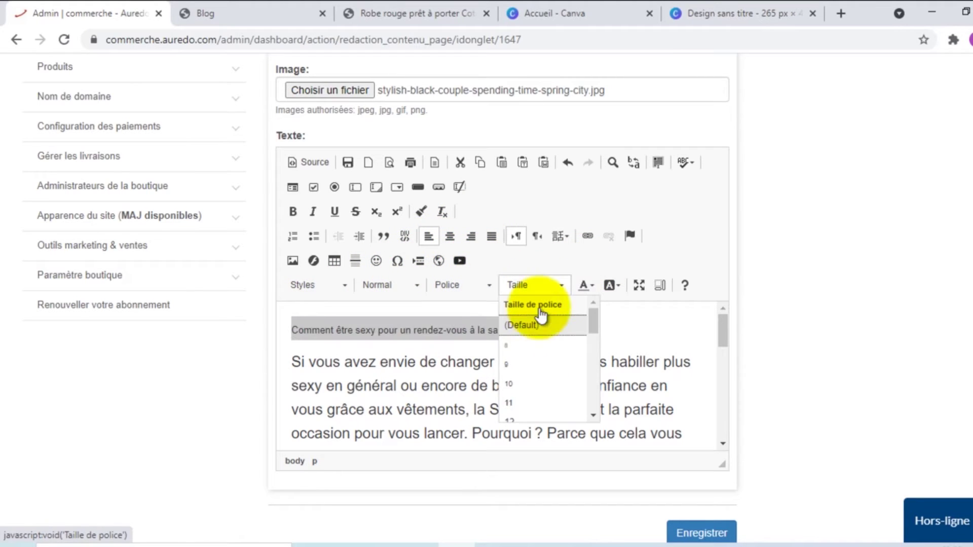
pyautogui.scroll(-3, 542, 336)
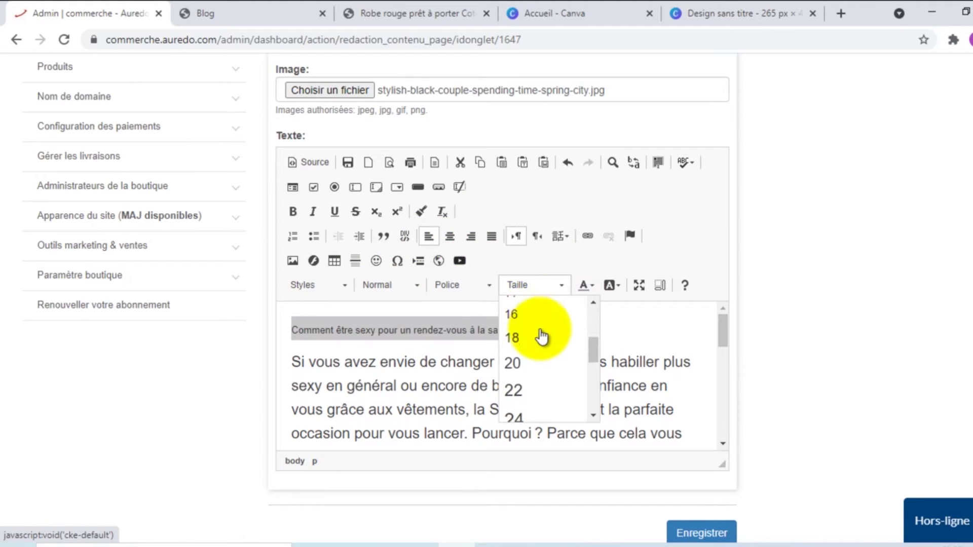
pyautogui.click(522, 363)
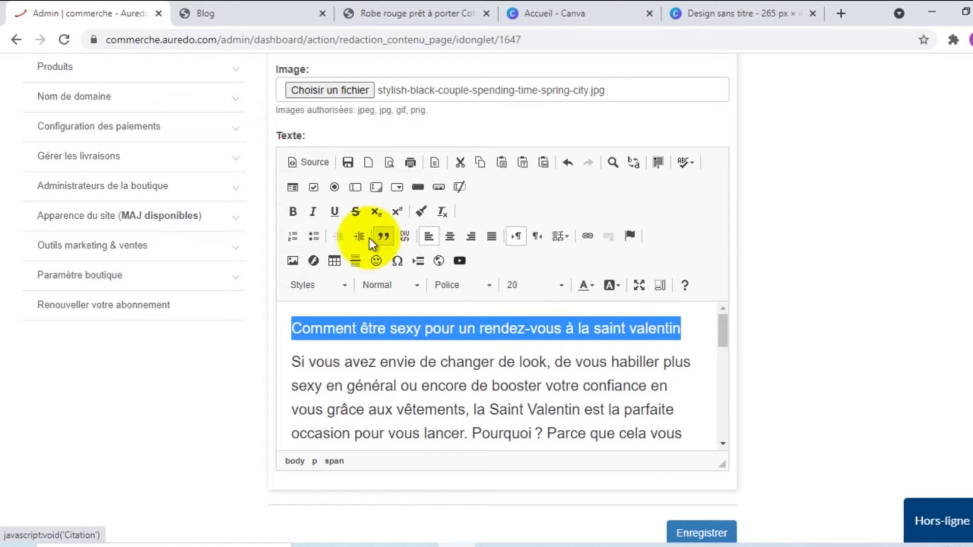
pyautogui.click(292, 211)
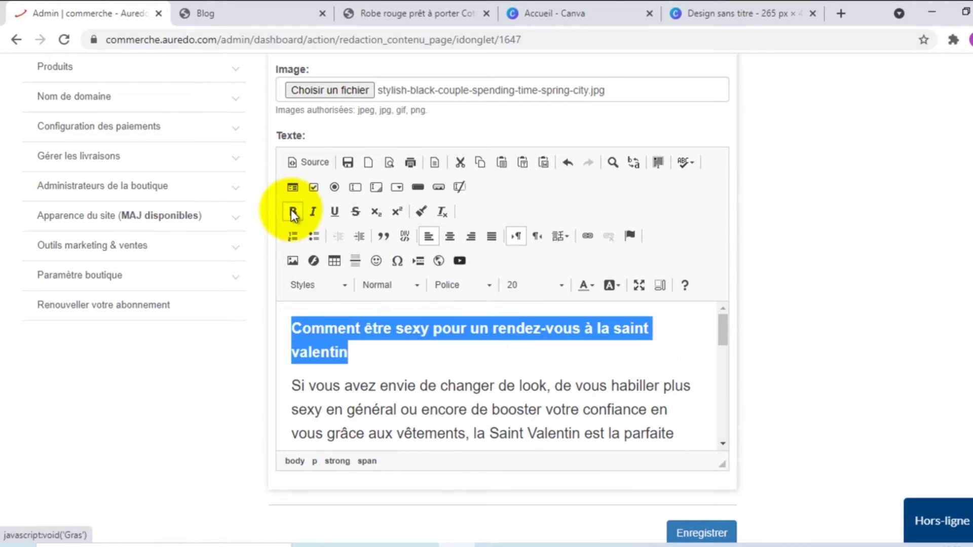
# Step: Justify the whole article, including its title
pyautogui.click(437, 384)
pyautogui.hotkey('ctrl', 'a')
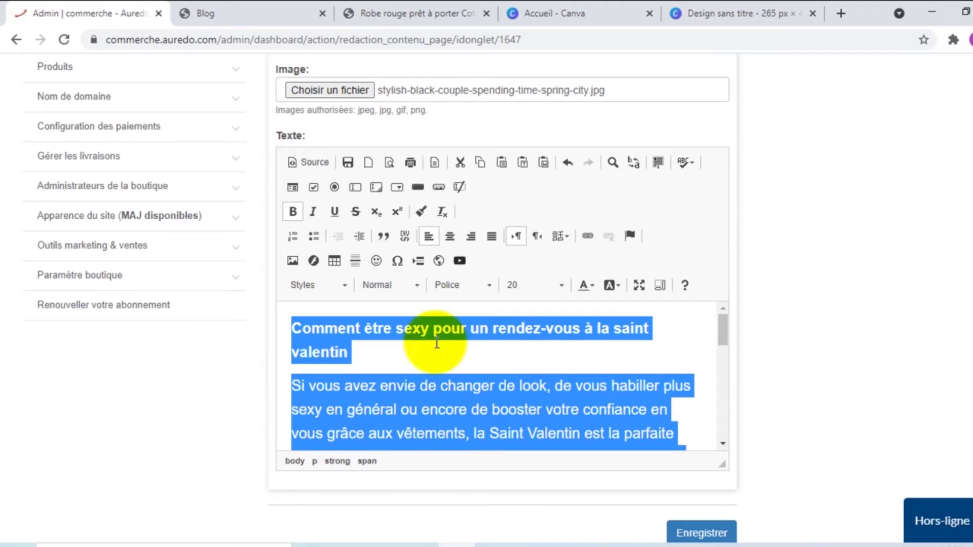
pyautogui.click(491, 237)
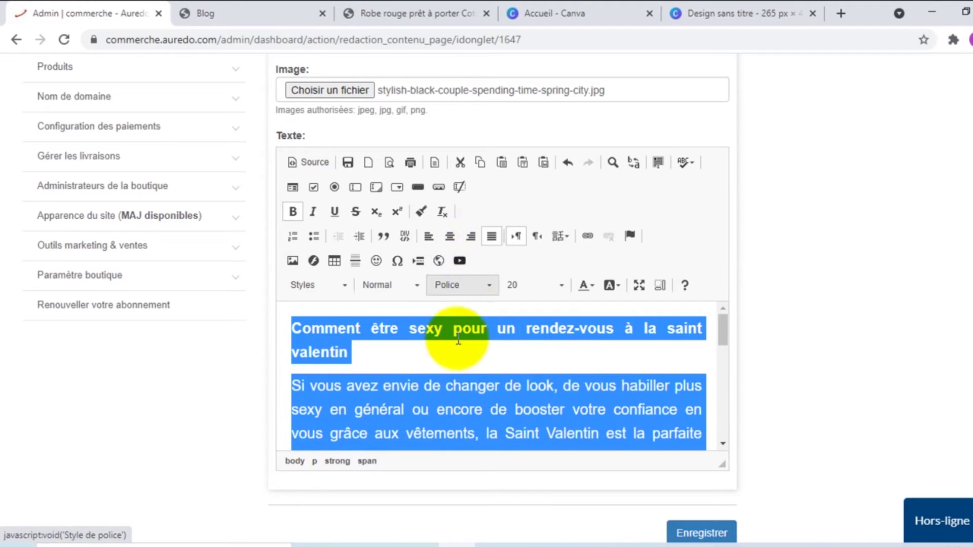
pyautogui.click(437, 345)
pyautogui.scroll(-10, 437, 345)
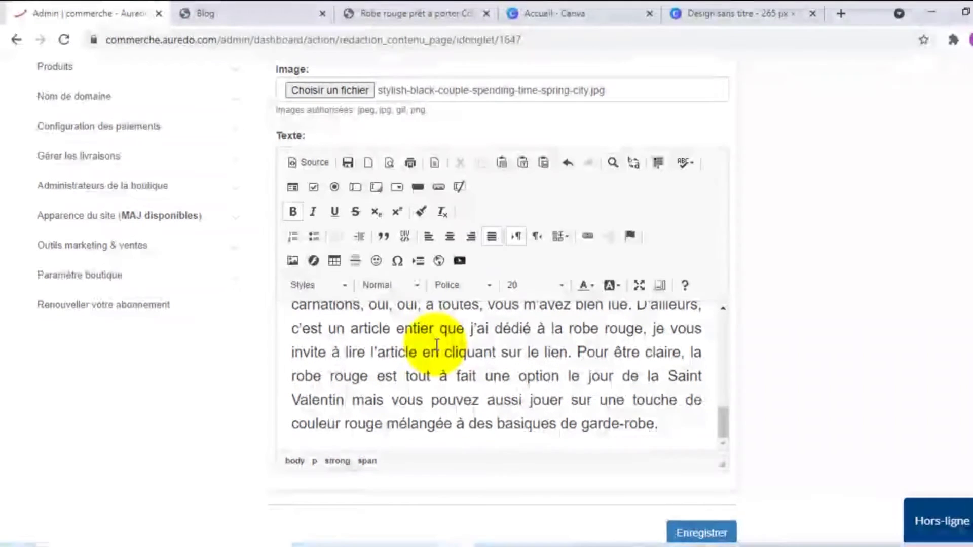
# Step: Insert a blank line before the paragraph that begins "À travers cet article"
pyautogui.scroll(9, 437, 345)
pyautogui.scroll(-3, 437, 344)
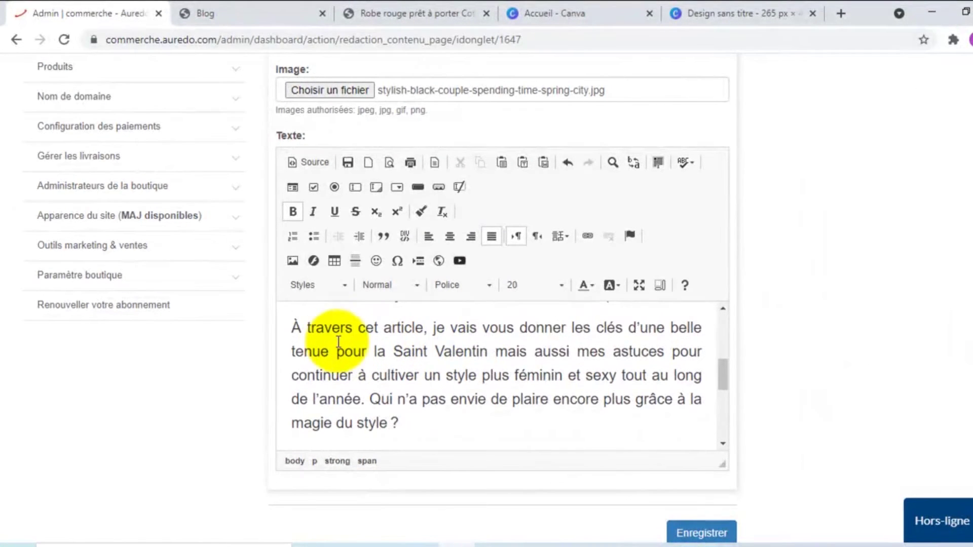
pyautogui.click(291, 326)
pyautogui.scroll(3, 402, 337)
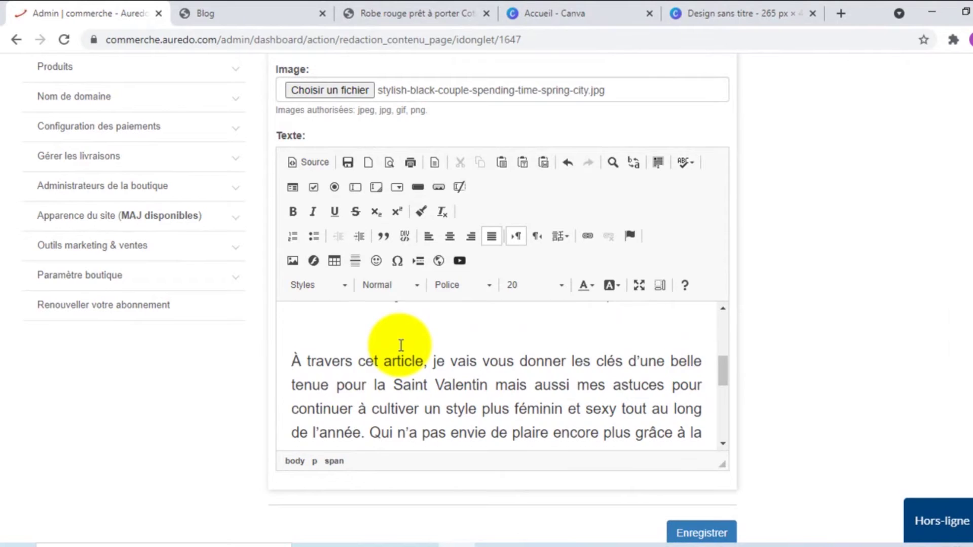
# Step: Remove the "1)" numbering from the line "Un soupçon de rouge tu porteras" and insert a blank line above it
pyautogui.scroll(-6, 400, 345)
pyautogui.scroll(3, 401, 346)
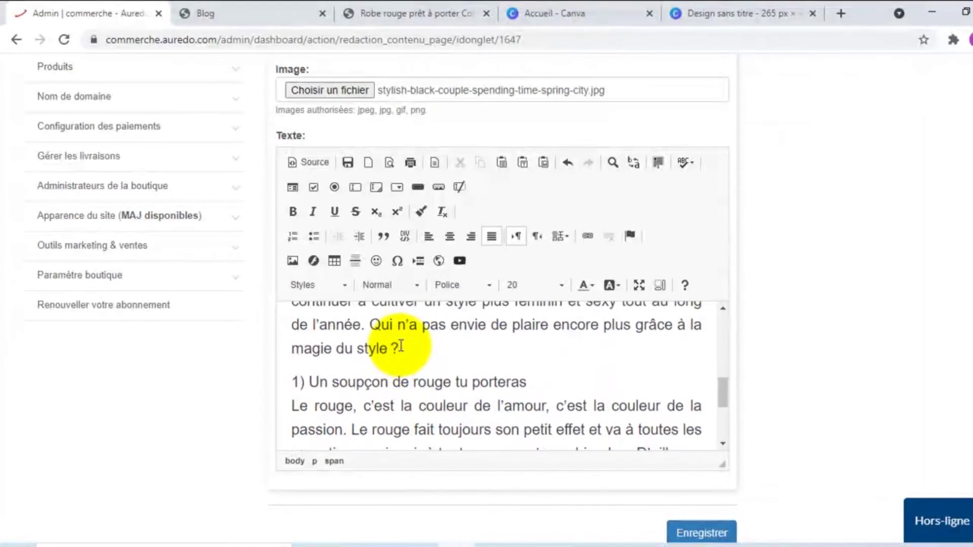
pyautogui.click(308, 381)
pyautogui.press('BackSpace')
pyautogui.press('BackSpace')
pyautogui.press('BackSpace')
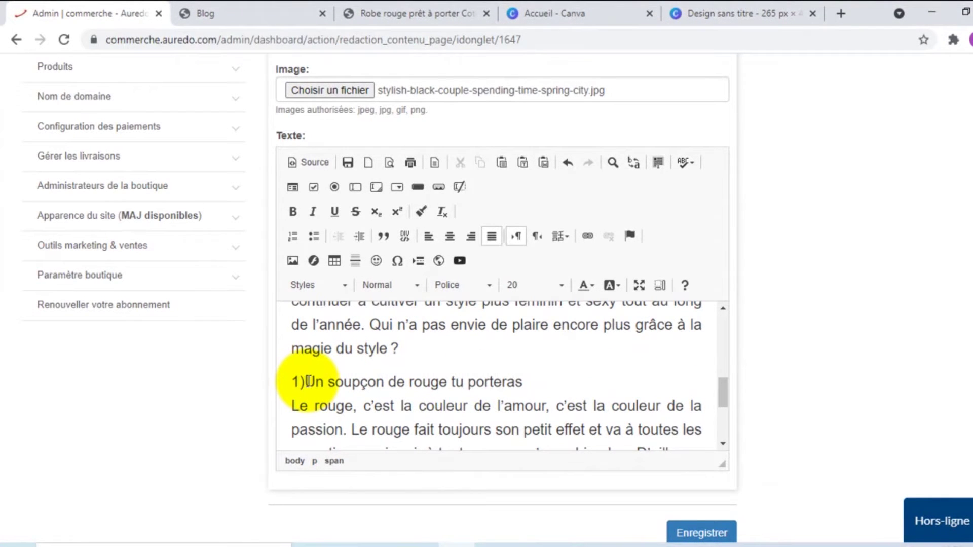
pyautogui.press('Return')
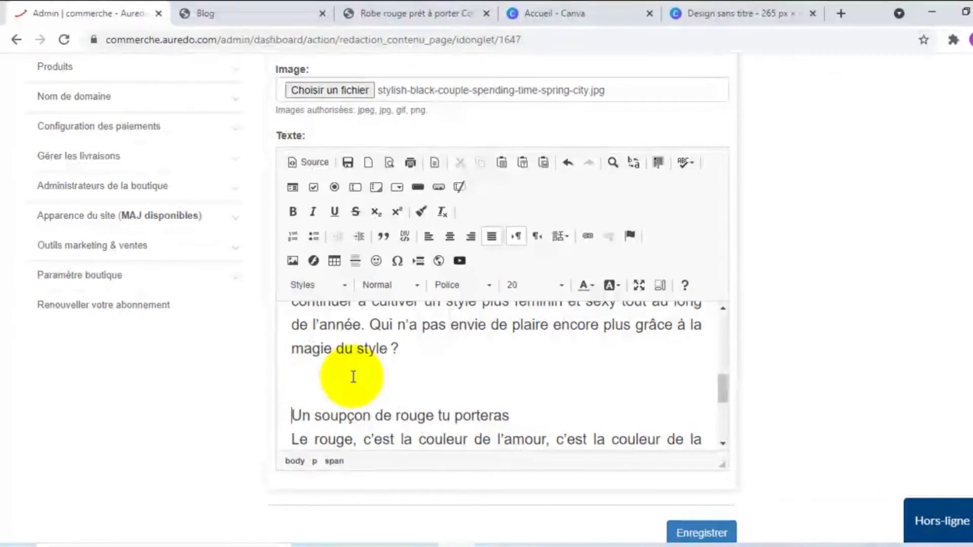
# Step: Review the spacing of the article and save the Blog page's image and text content
pyautogui.scroll(-5, 355, 376)
pyautogui.scroll(8, 355, 376)
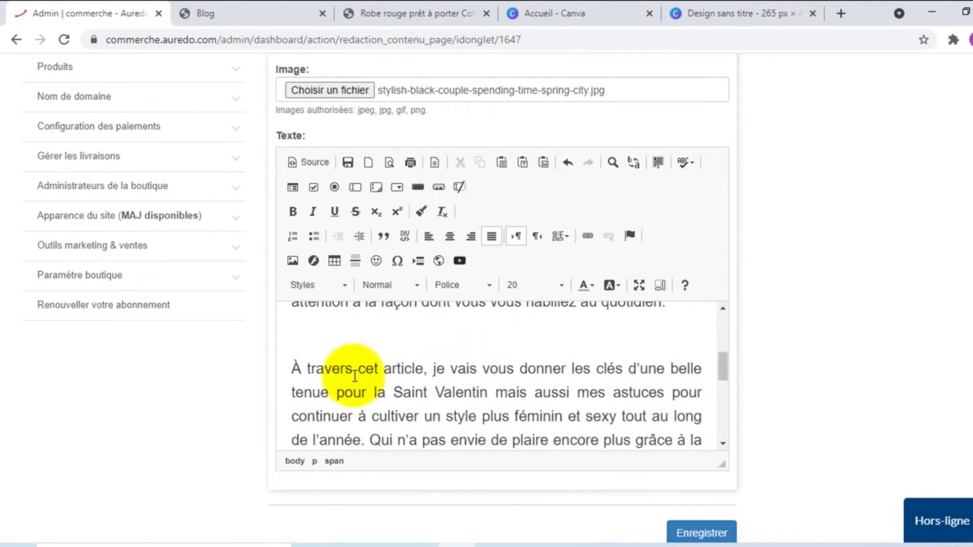
pyautogui.scroll(-3, 355, 375)
pyautogui.scroll(-3, 355, 375)
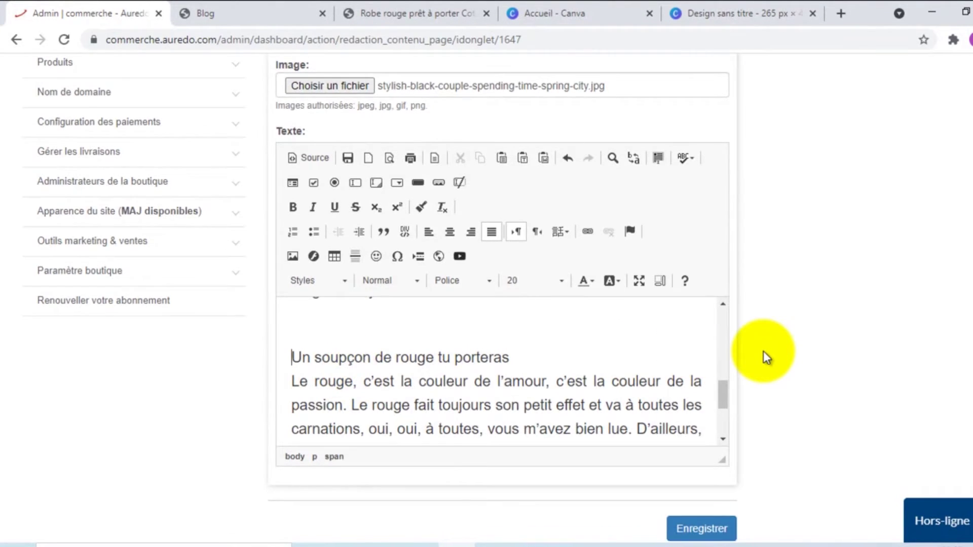
pyautogui.scroll(-5, 765, 352)
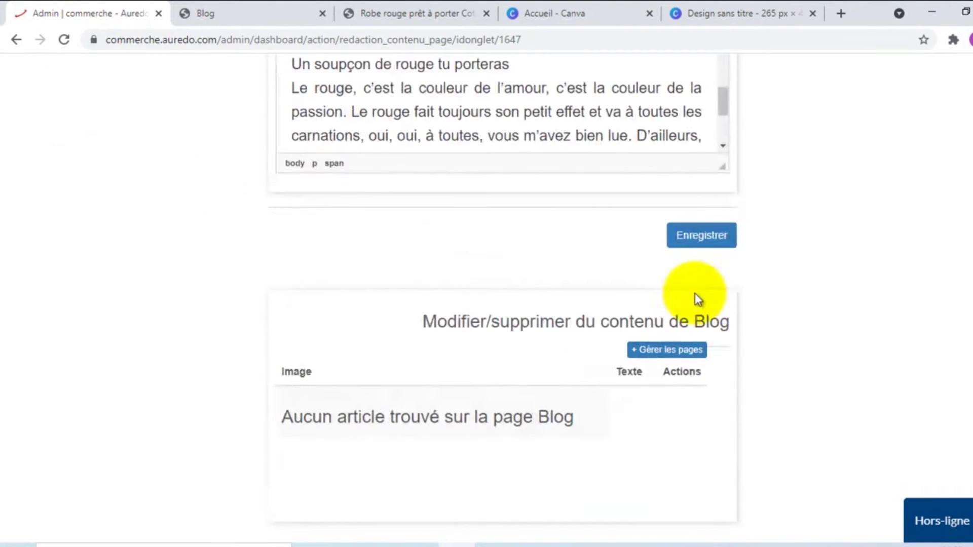
pyautogui.click(695, 233)
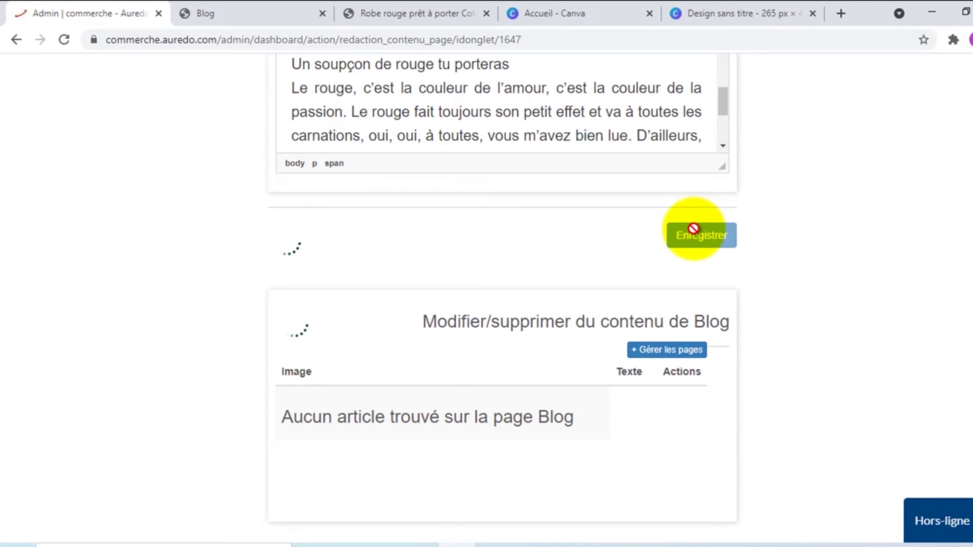
pyautogui.scroll(9, 694, 229)
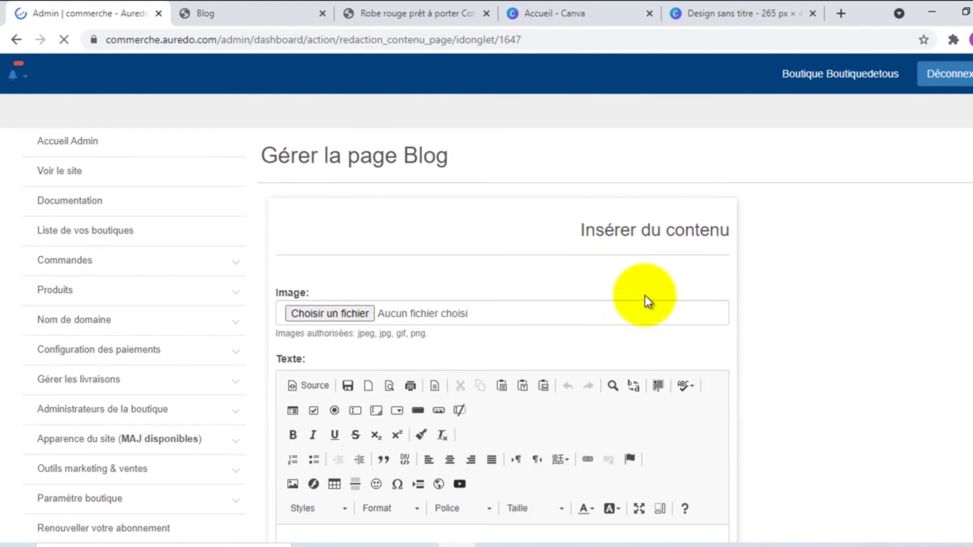
# Step: Reload the storefront's Blog page to check the published image and article
pyautogui.click(251, 5)
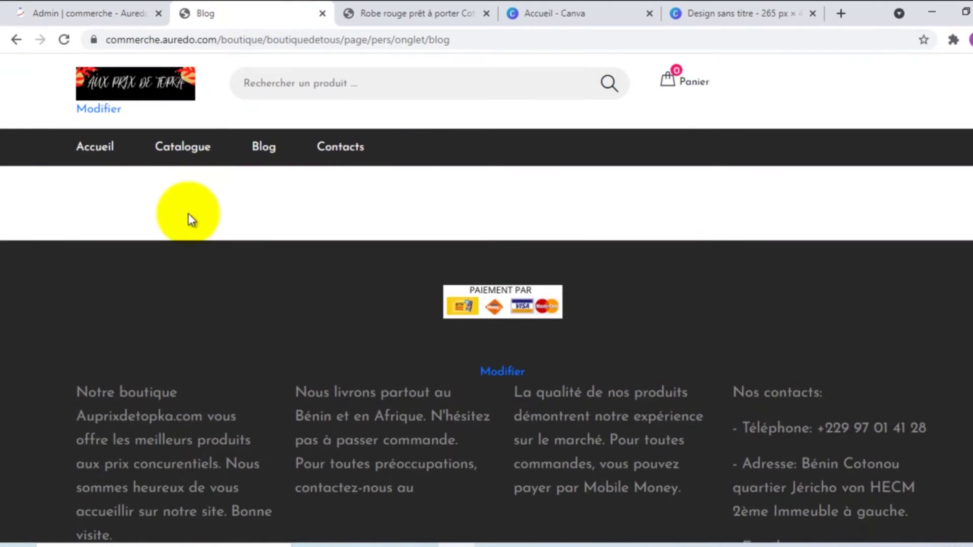
pyautogui.click(63, 40)
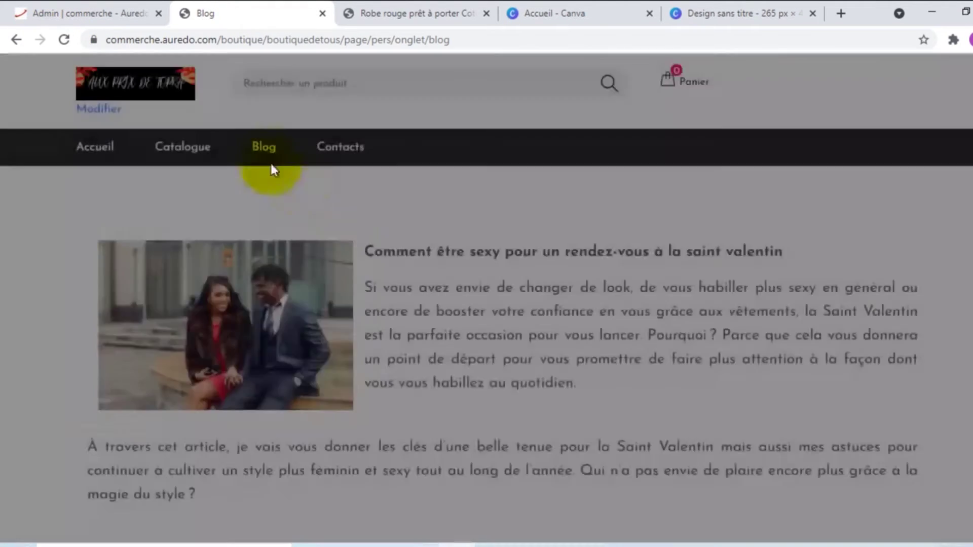
# Step: Open the full Saint Valentin article from the Blog page, review its image and text, and return to the Blog page
pyautogui.scroll(-1, 460, 240)
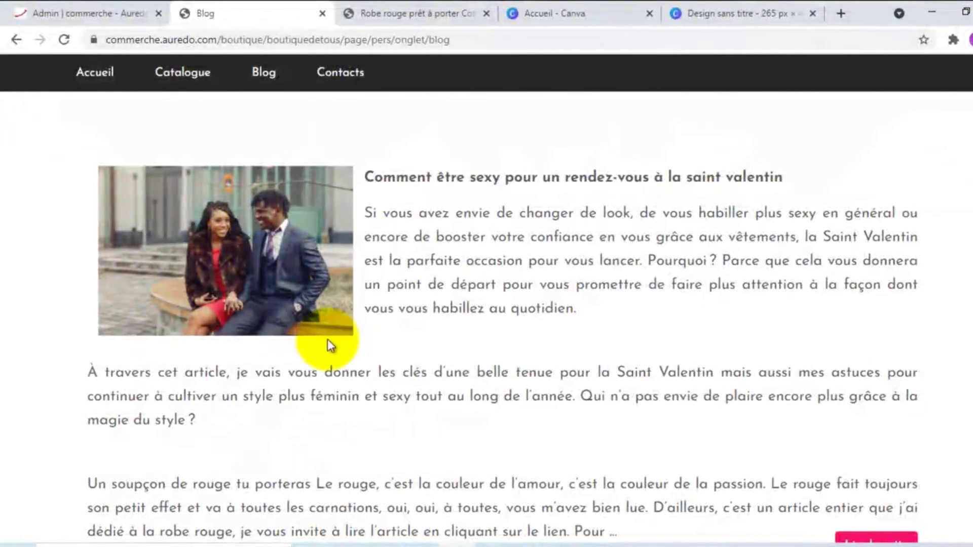
pyautogui.scroll(-2, 537, 254)
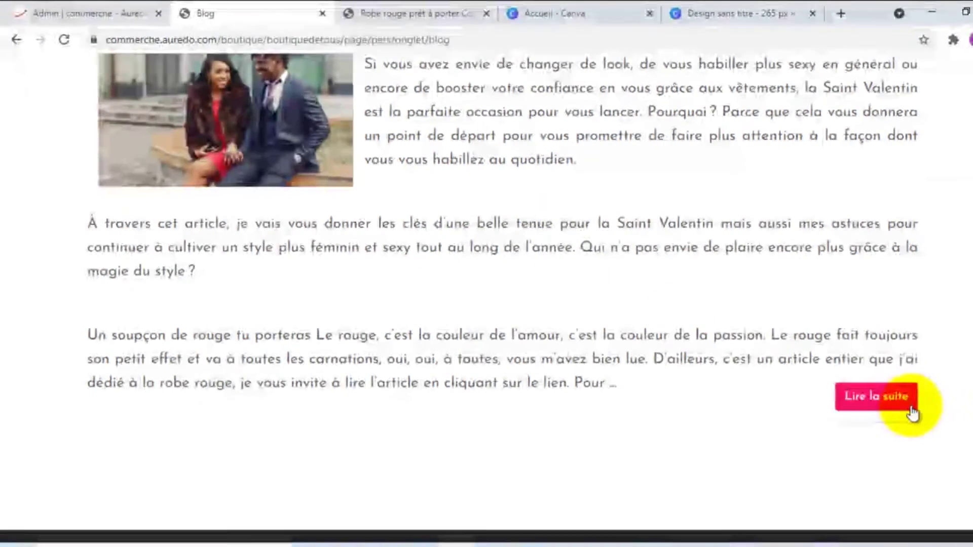
pyautogui.click(890, 398)
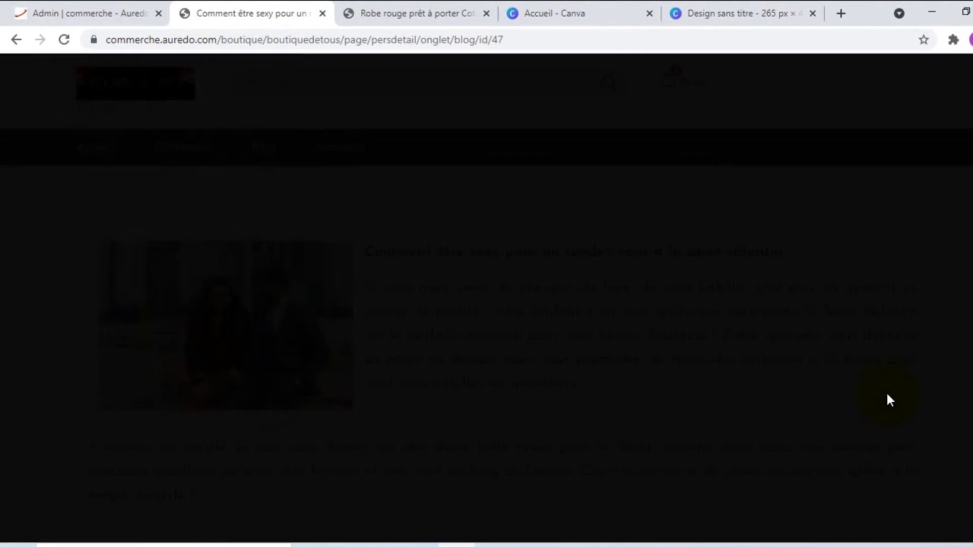
pyautogui.scroll(-6, 619, 370)
pyautogui.scroll(-2, 598, 311)
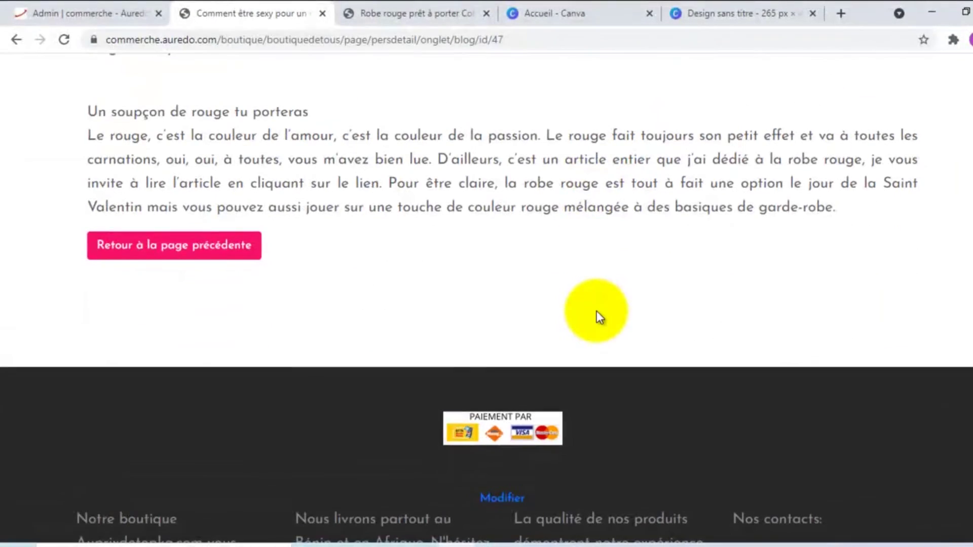
pyautogui.scroll(5, 487, 277)
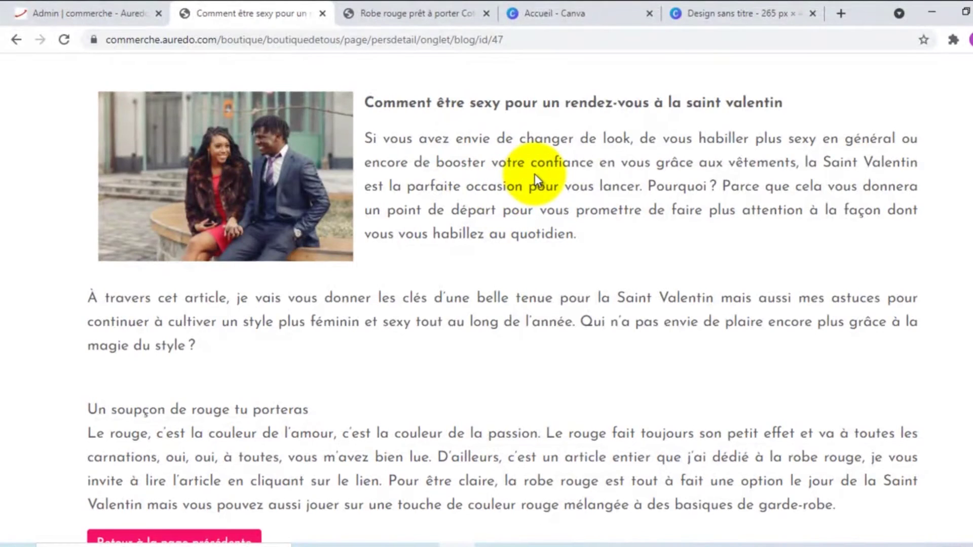
pyautogui.scroll(-1, 348, 282)
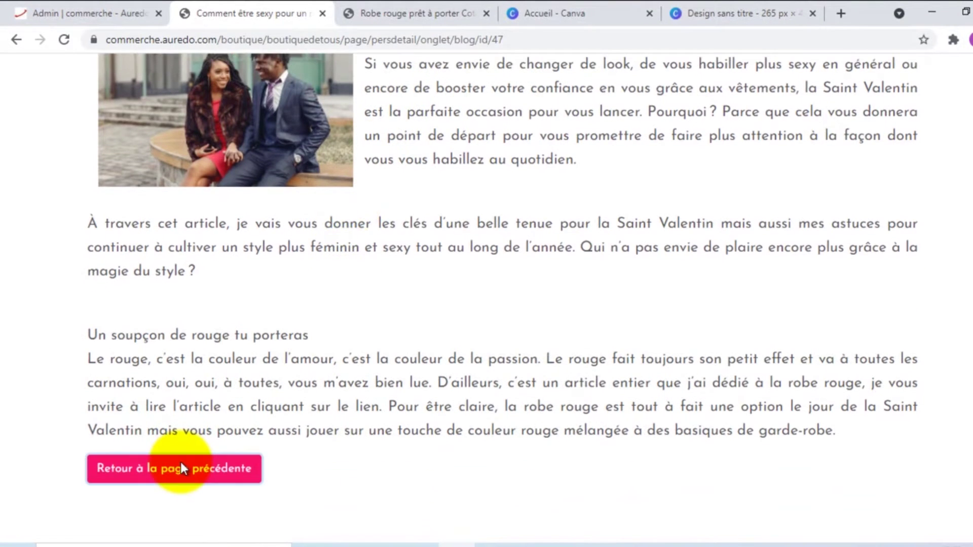
pyautogui.click(181, 464)
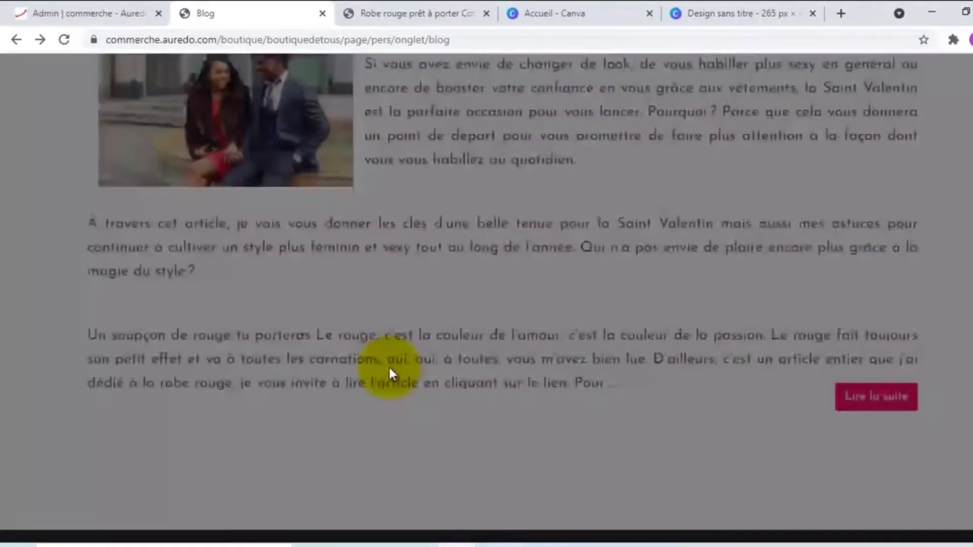
pyautogui.scroll(1, 419, 353)
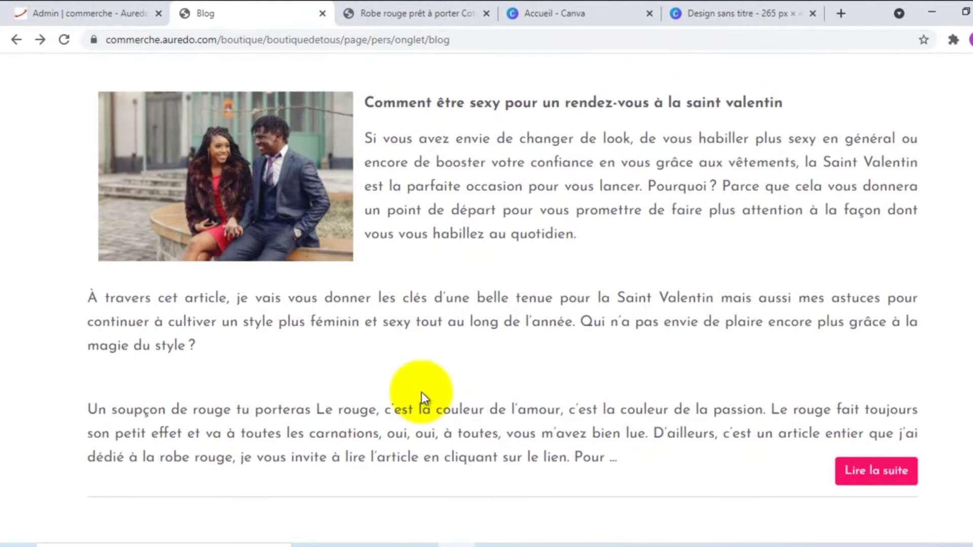
pyautogui.click(45, 10)
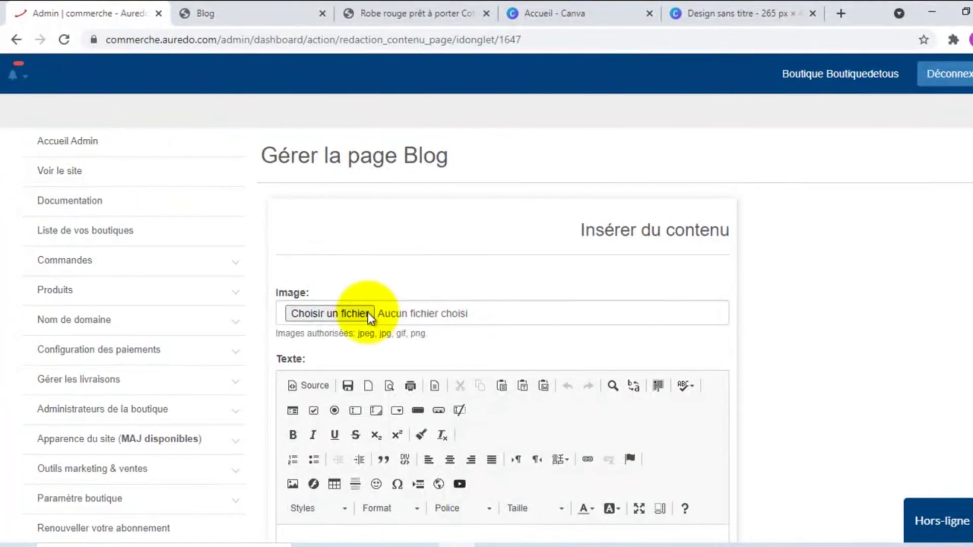
pyautogui.click(339, 312)
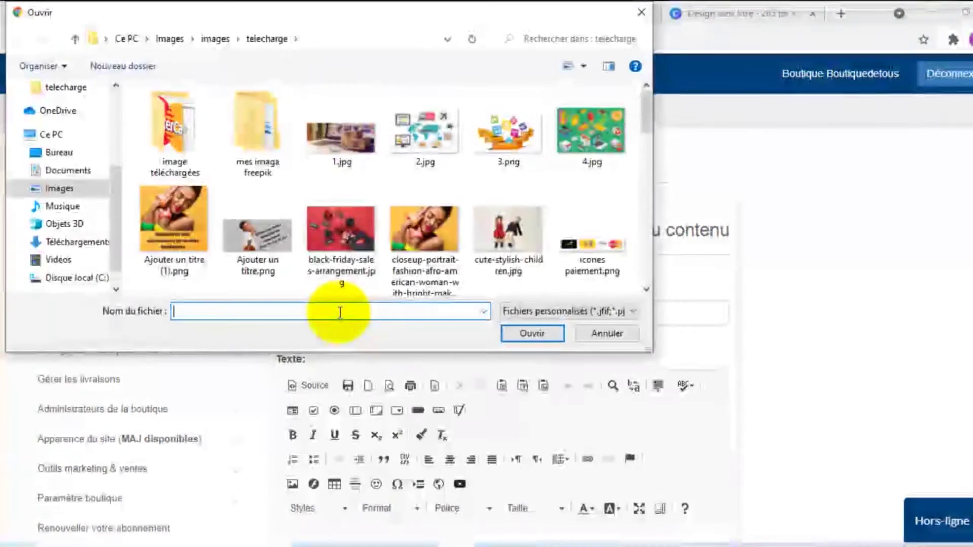
pyautogui.click(641, 11)
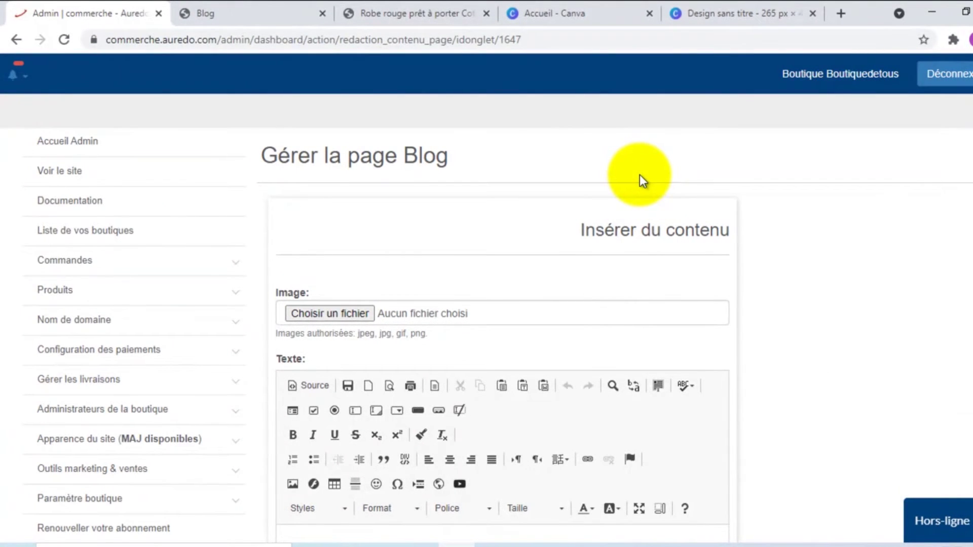
# Step: Open the pexels.com free photo site in a new browser tab
pyautogui.click(847, 13)
pyautogui.click(721, 38)
pyautogui.write('pexels.com')
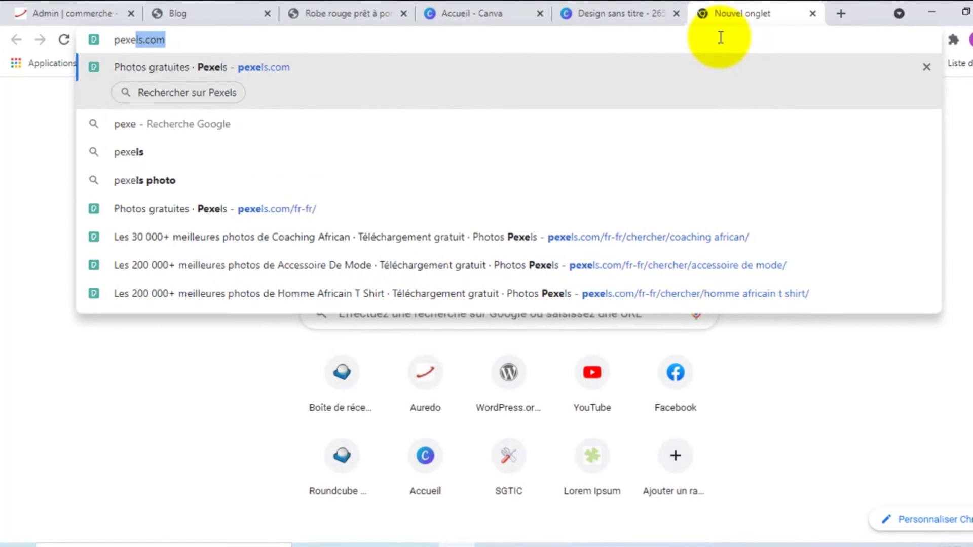
pyautogui.press('Return')
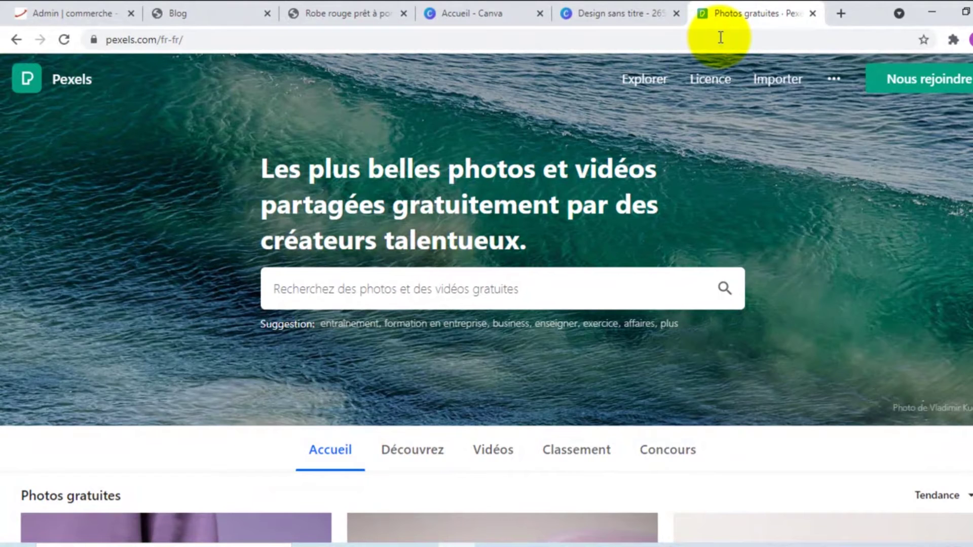
# Step: Search Pexels for photos matching "homme africain costume"
pyautogui.click(322, 288)
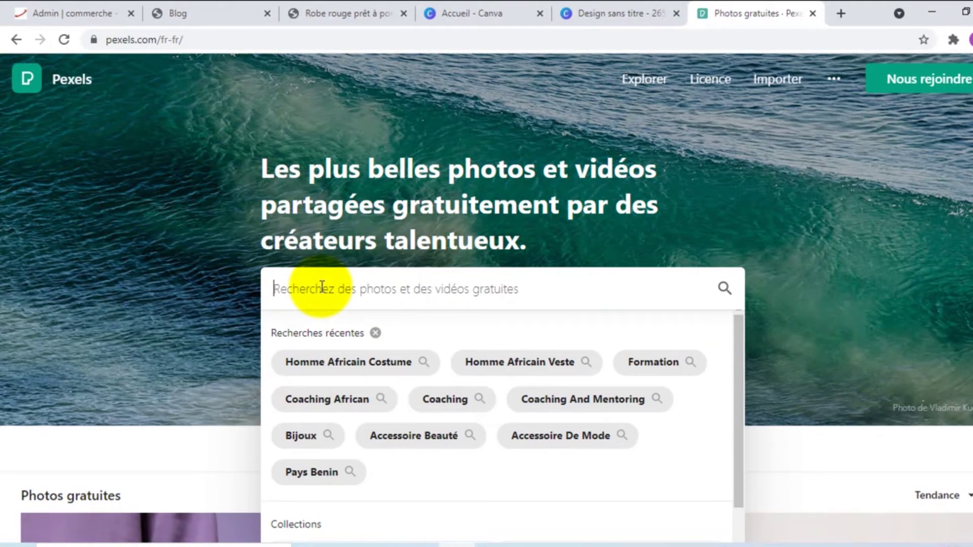
pyautogui.write('ho')
pyautogui.write('mme ')
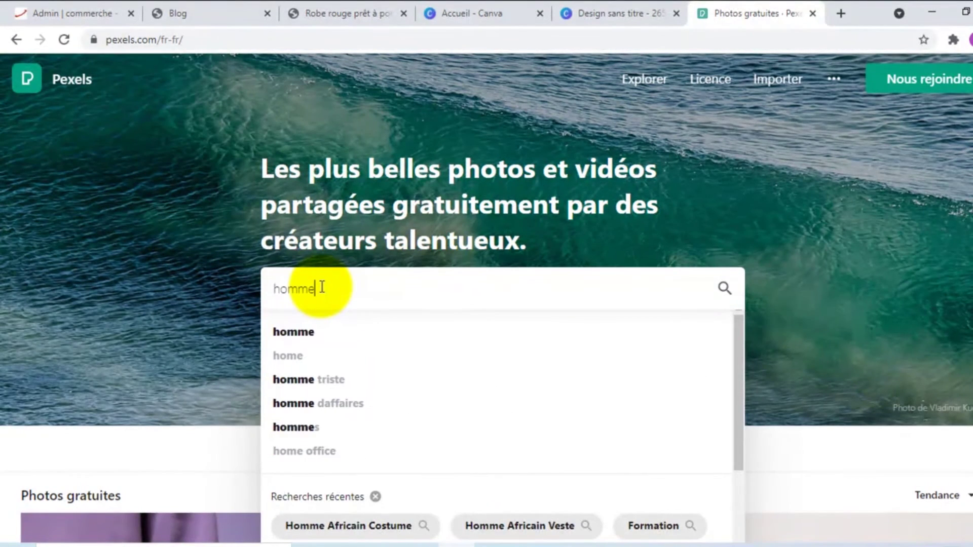
pyautogui.write('afric')
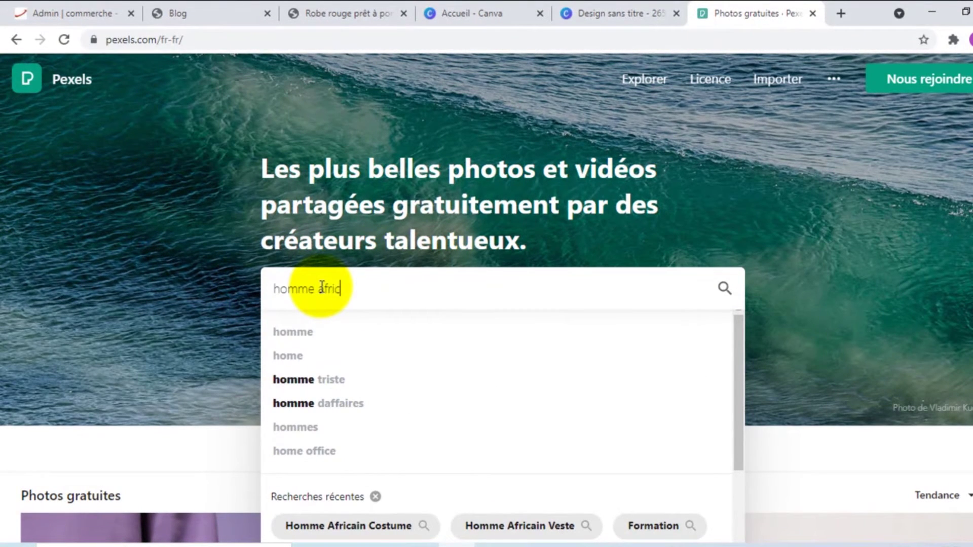
pyautogui.write('ain co')
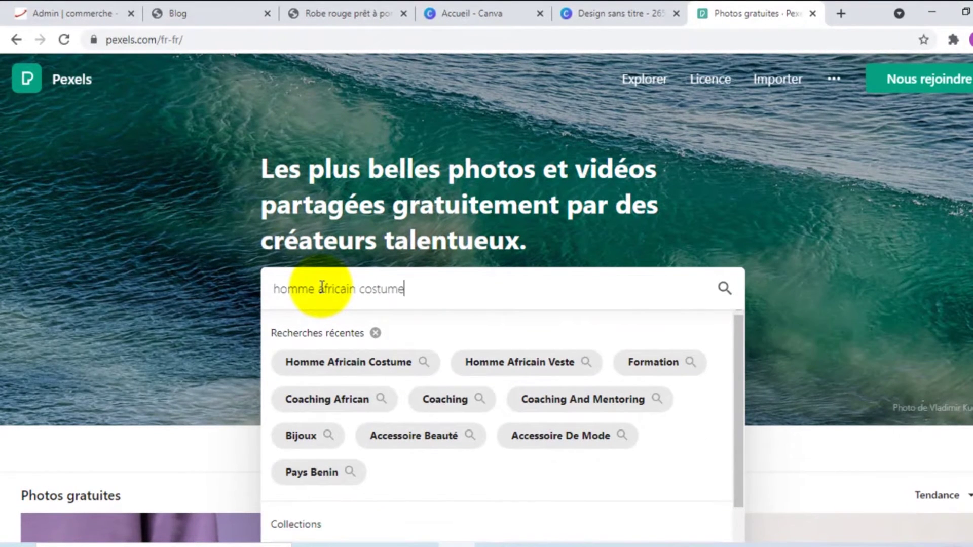
pyautogui.write('stume')
pyautogui.press('Return')
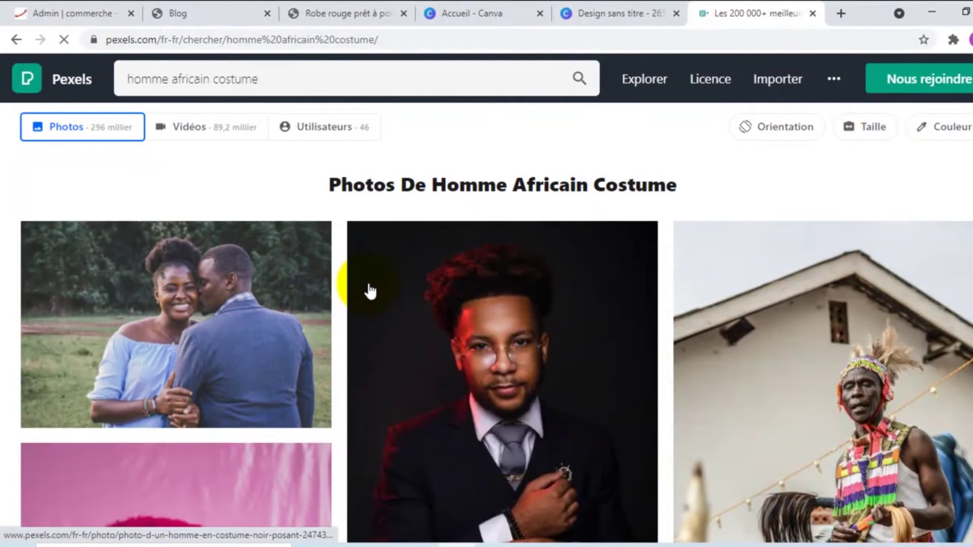
# Step: Browse the photo results for a suitable image of a smartly dressed man and dismiss the photo import pop-up
pyautogui.scroll(-12, 599, 286)
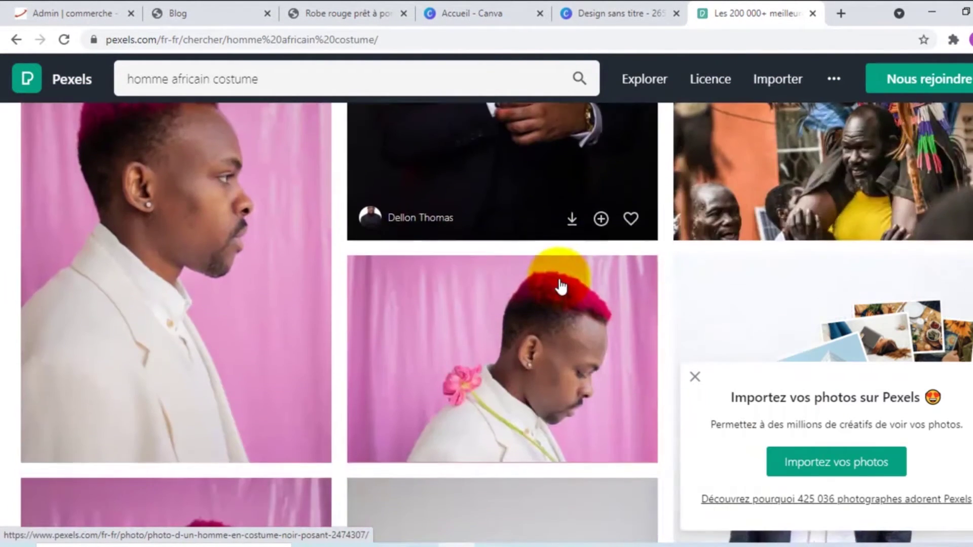
pyautogui.scroll(-4, 561, 287)
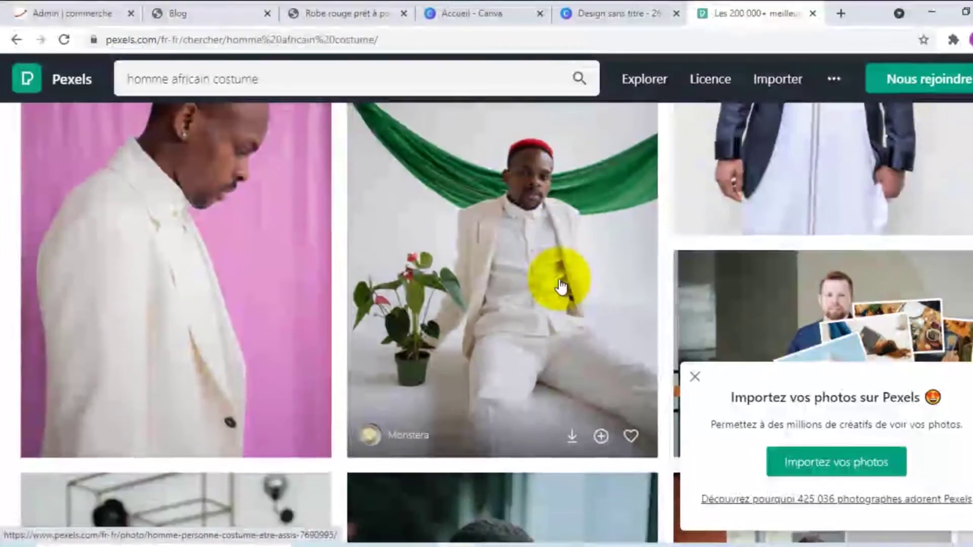
pyautogui.scroll(-8, 561, 287)
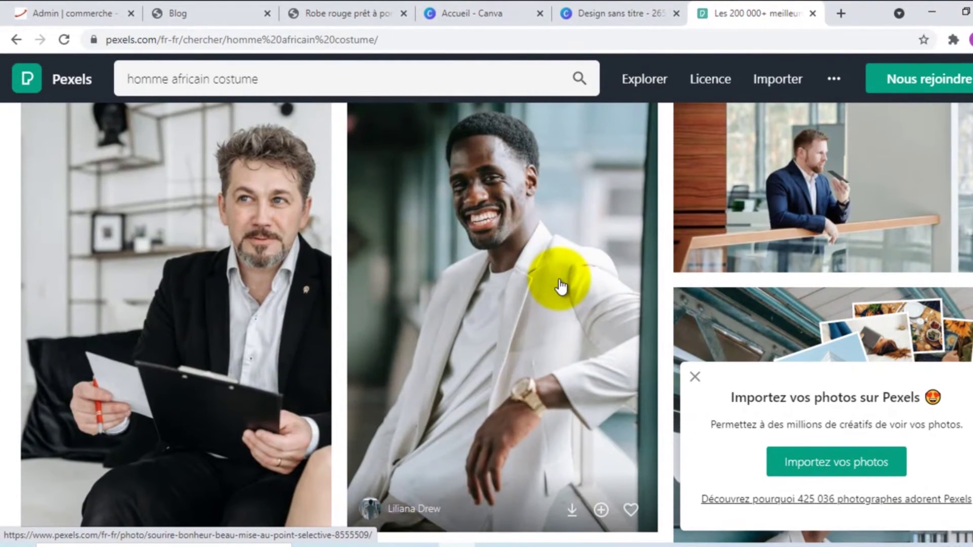
pyautogui.scroll(2, 560, 287)
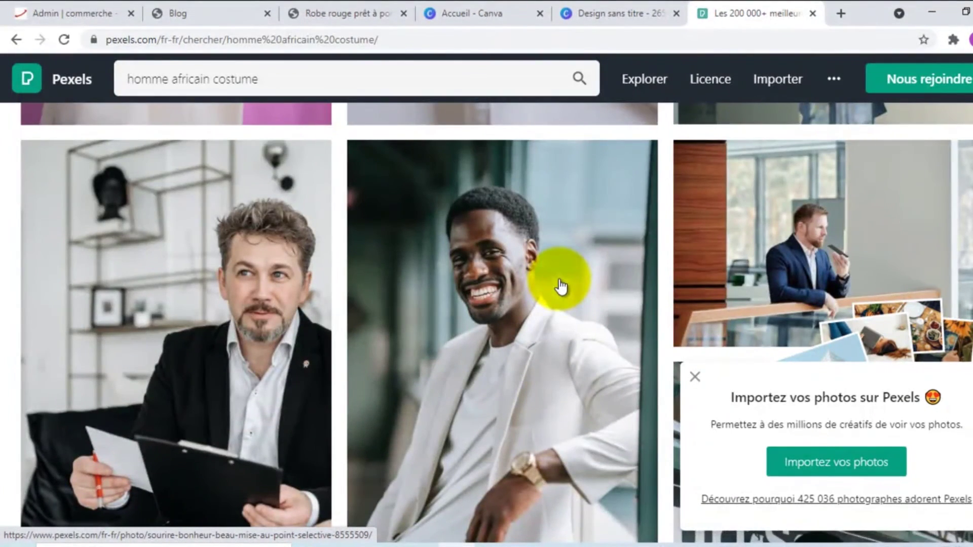
pyautogui.scroll(-3, 561, 286)
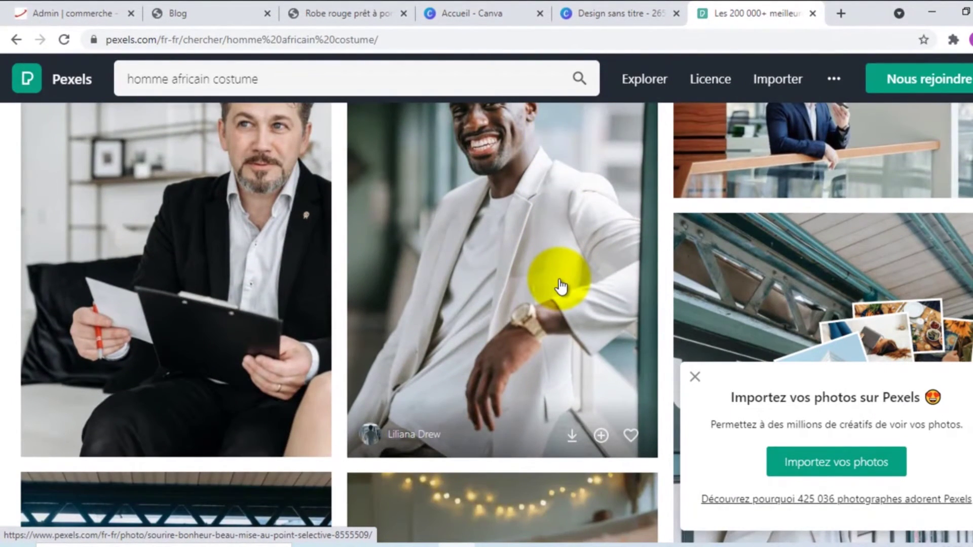
pyautogui.scroll(-12, 561, 287)
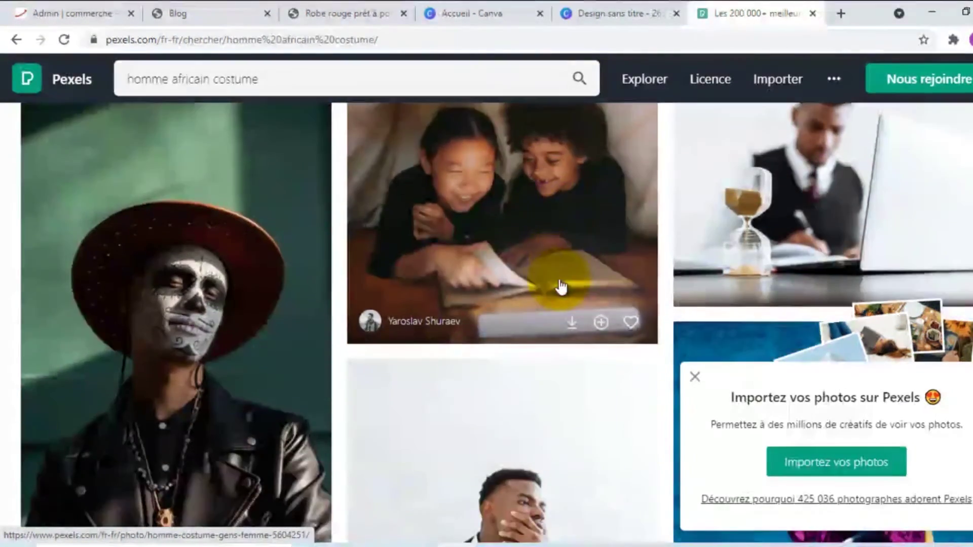
pyautogui.scroll(-8, 561, 286)
pyautogui.scroll(1, 560, 286)
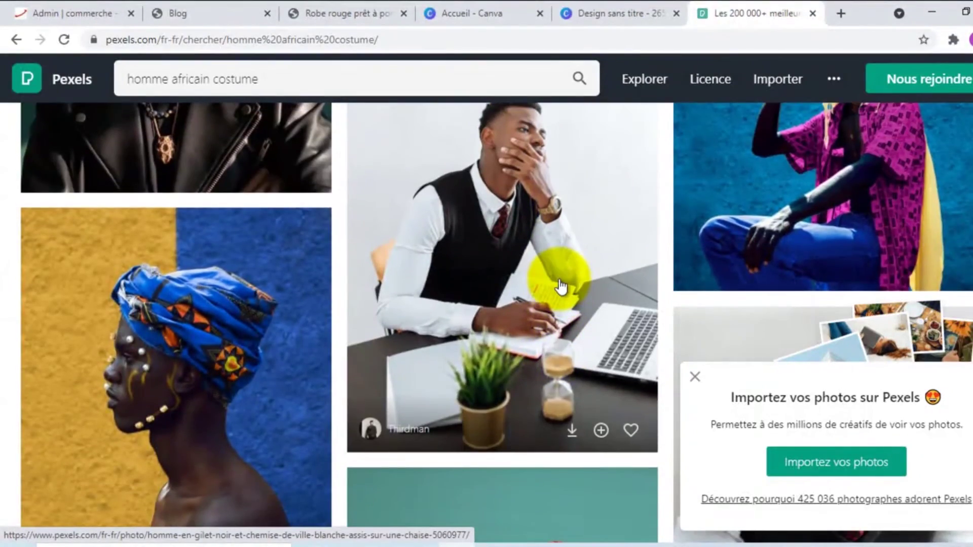
pyautogui.scroll(3, 561, 286)
pyautogui.scroll(-8, 560, 286)
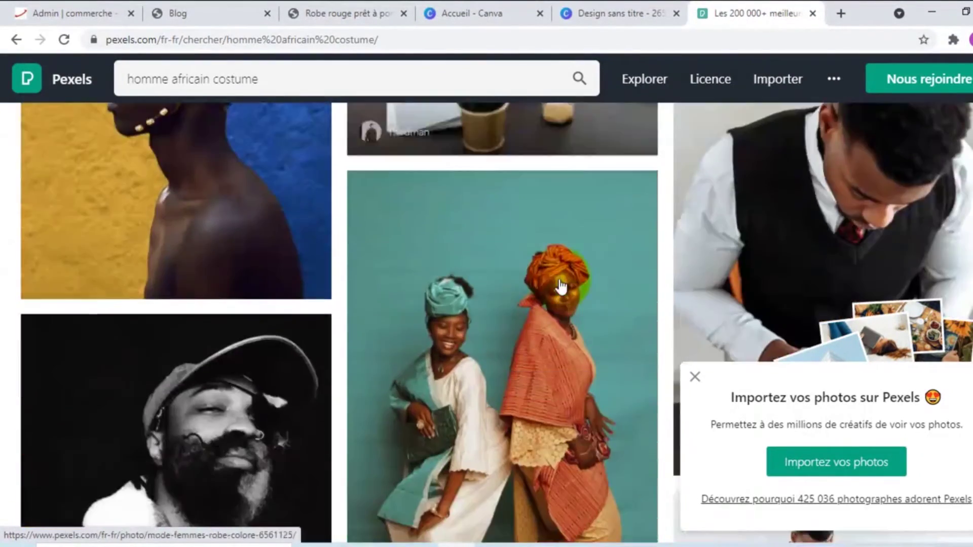
pyautogui.scroll(-12, 560, 287)
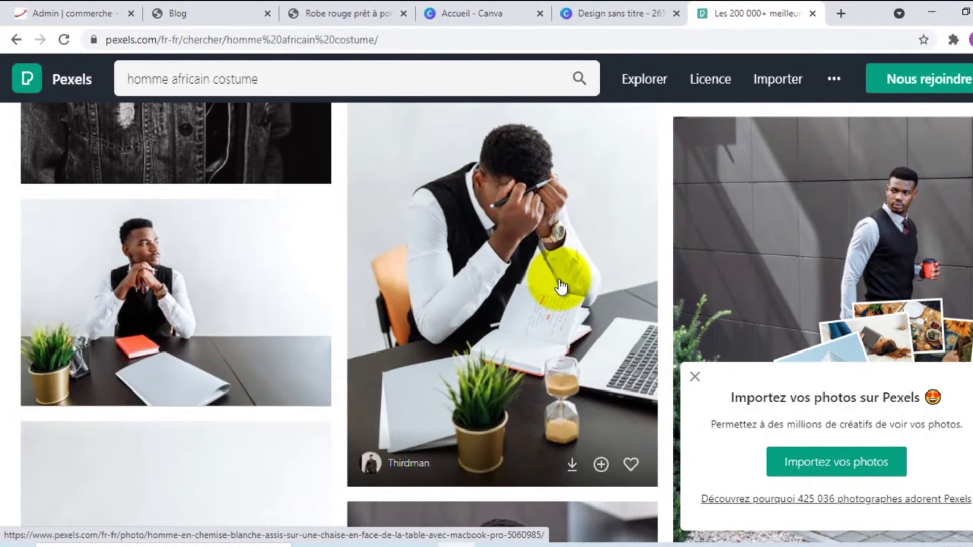
pyautogui.scroll(-3, 900, 208)
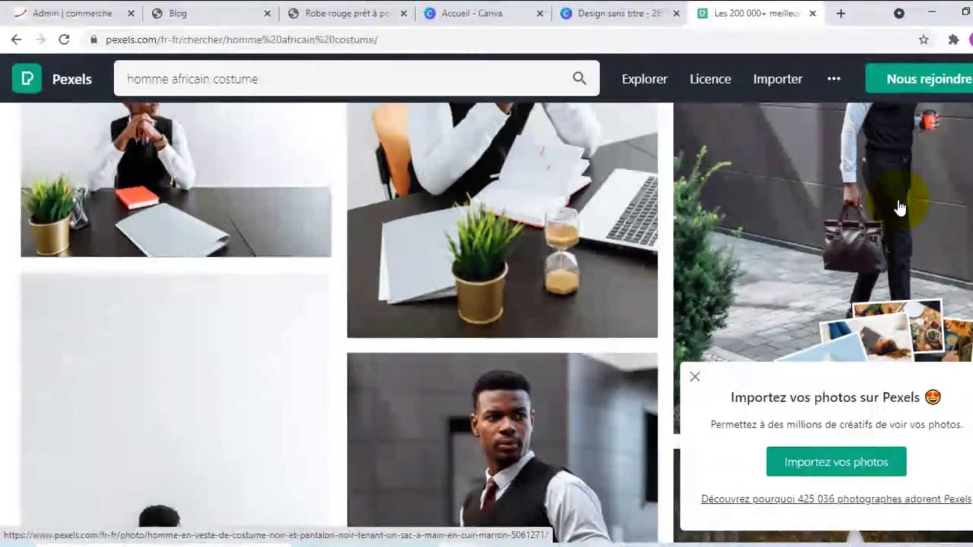
pyautogui.scroll(2, 900, 208)
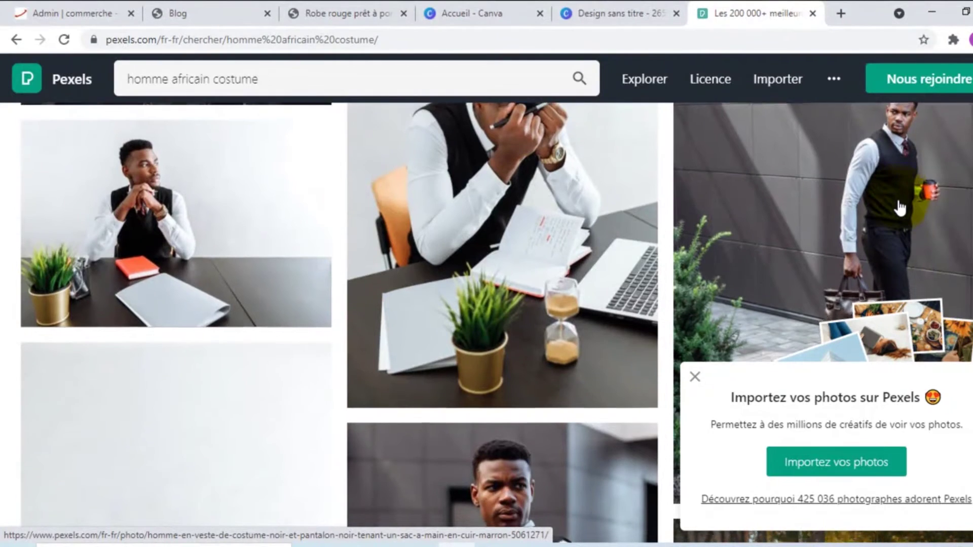
pyautogui.scroll(-4, 900, 208)
pyautogui.scroll(1, 900, 208)
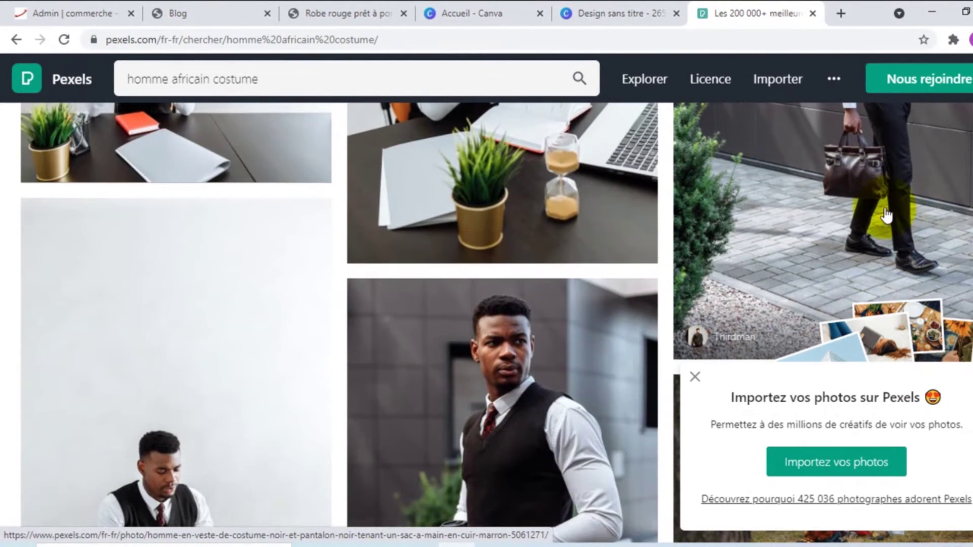
pyautogui.click(695, 377)
pyautogui.scroll(-4, 730, 254)
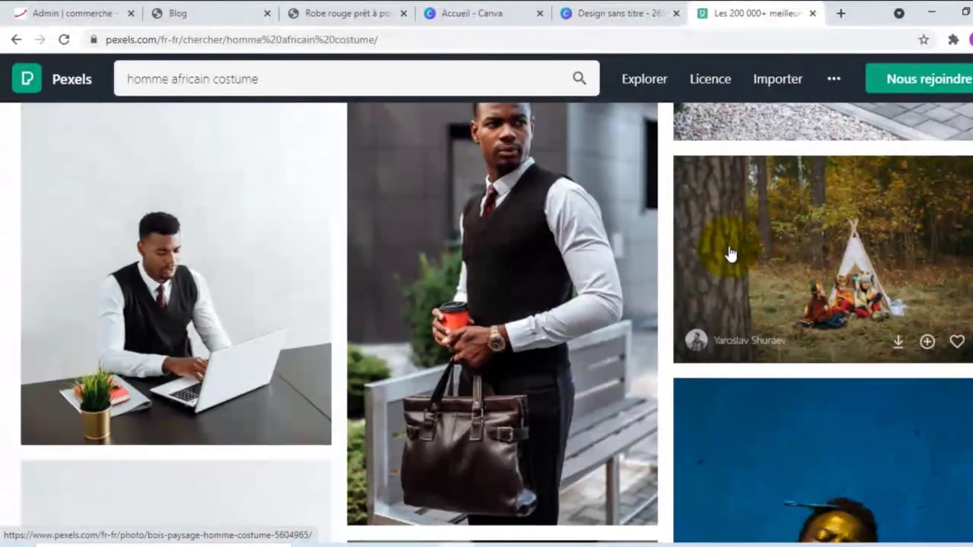
pyautogui.scroll(-8, 730, 254)
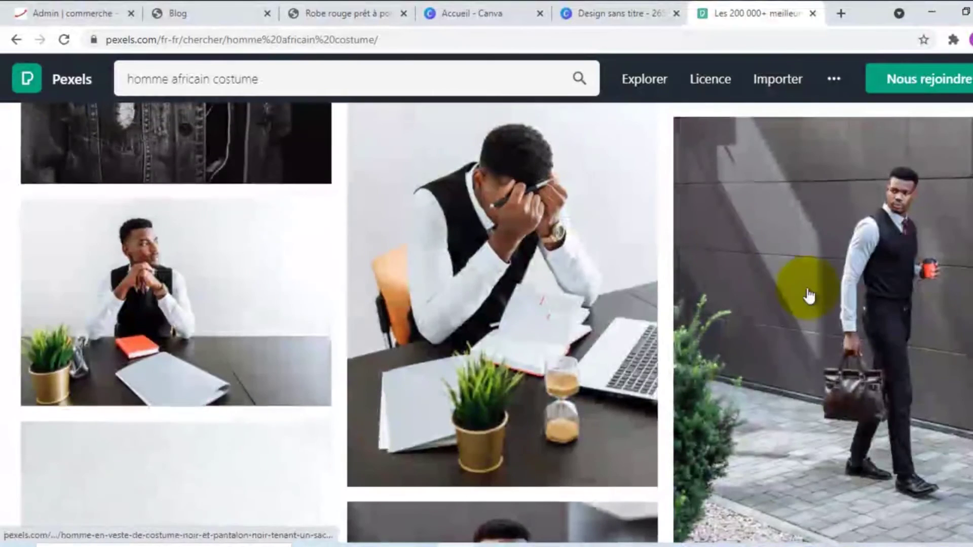
# Step: Download the photo of the man in a black vest carrying a brown leather bag and return to the Blog page's admin form
pyautogui.click(862, 268)
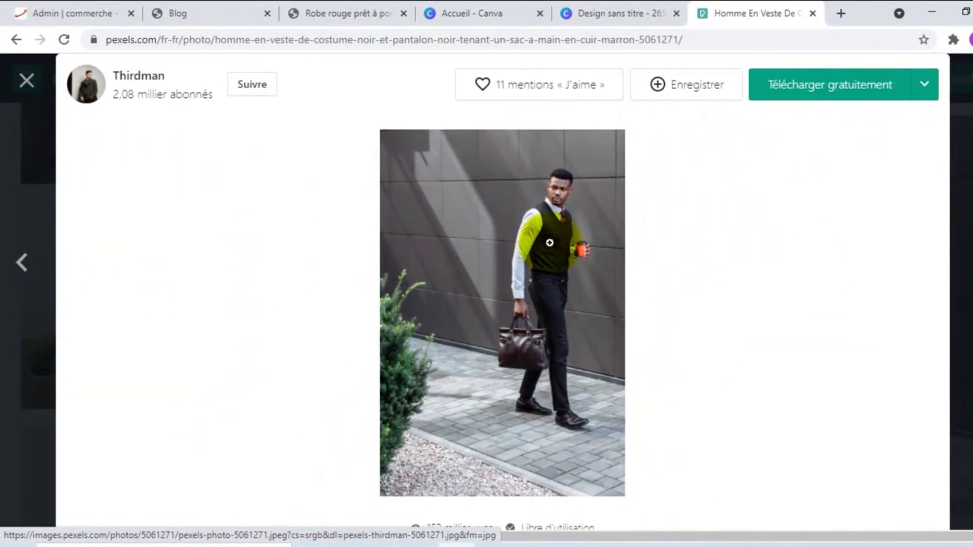
pyautogui.click(838, 91)
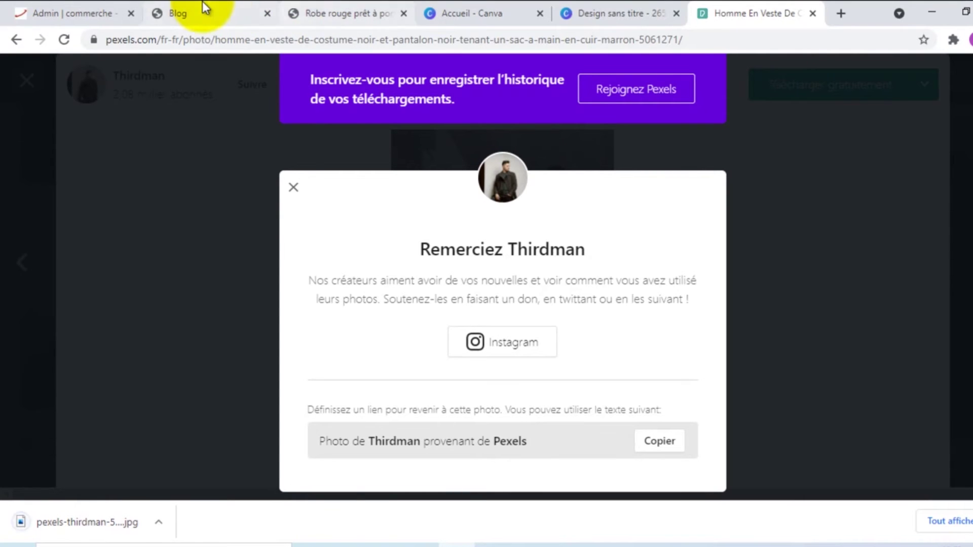
pyautogui.click(48, 2)
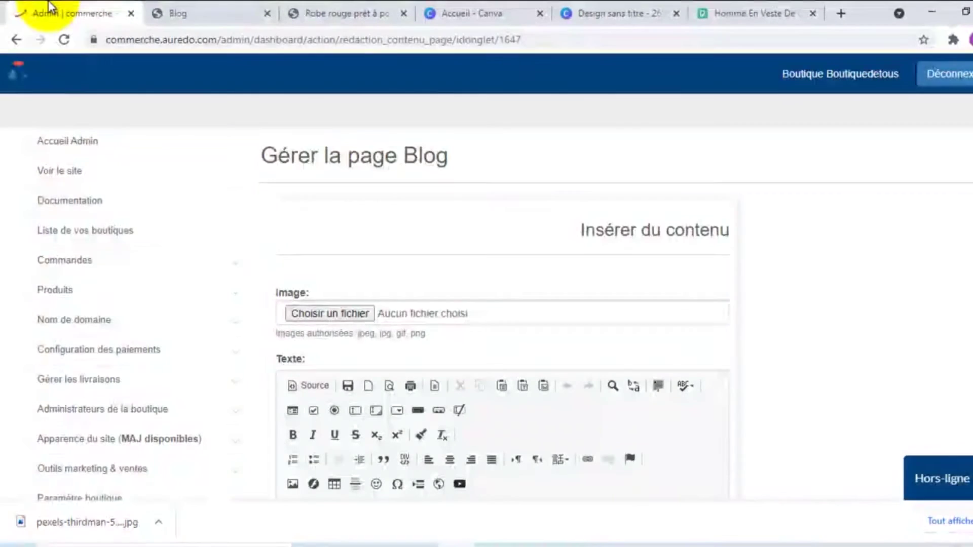
# Step: Attach pexels-thirdman-5061271 (1).jpg from the Téléchargements folder as the image for the new Blog content
pyautogui.click(360, 315)
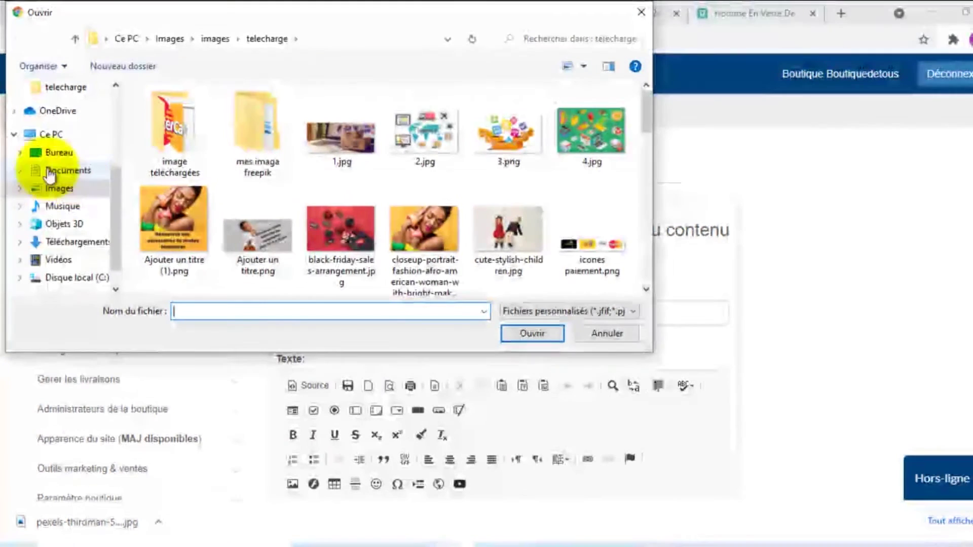
pyautogui.click(70, 243)
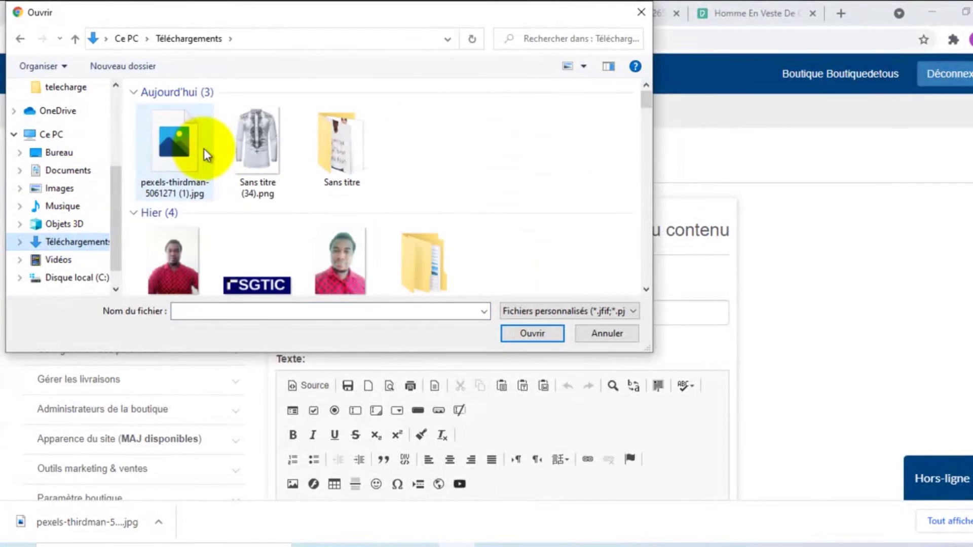
pyautogui.doubleClick(187, 160)
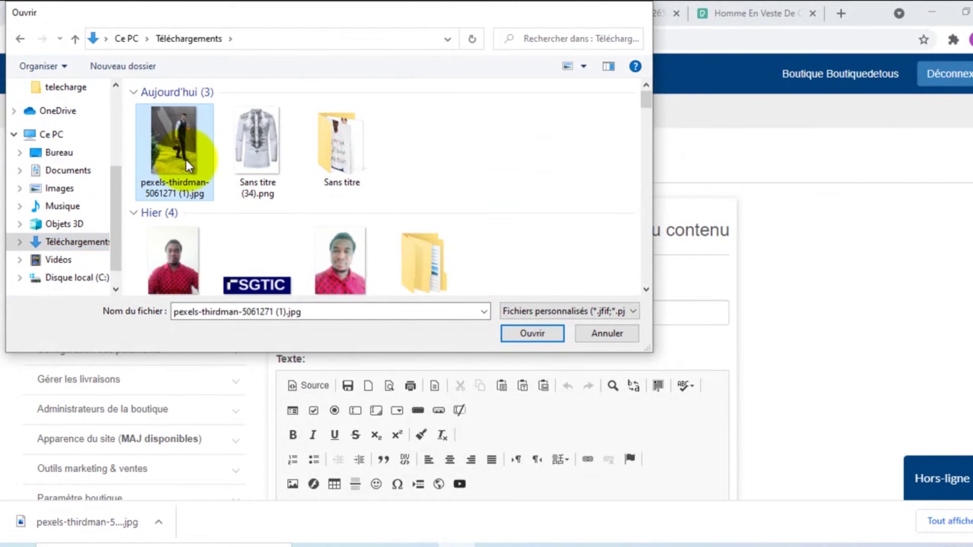
# Step: Copy the article on professional dress from the Notepad document and paste it into the Blog content's text area
pyautogui.scroll(-3, 417, 271)
pyautogui.scroll(-3, 418, 270)
pyautogui.click(354, 273)
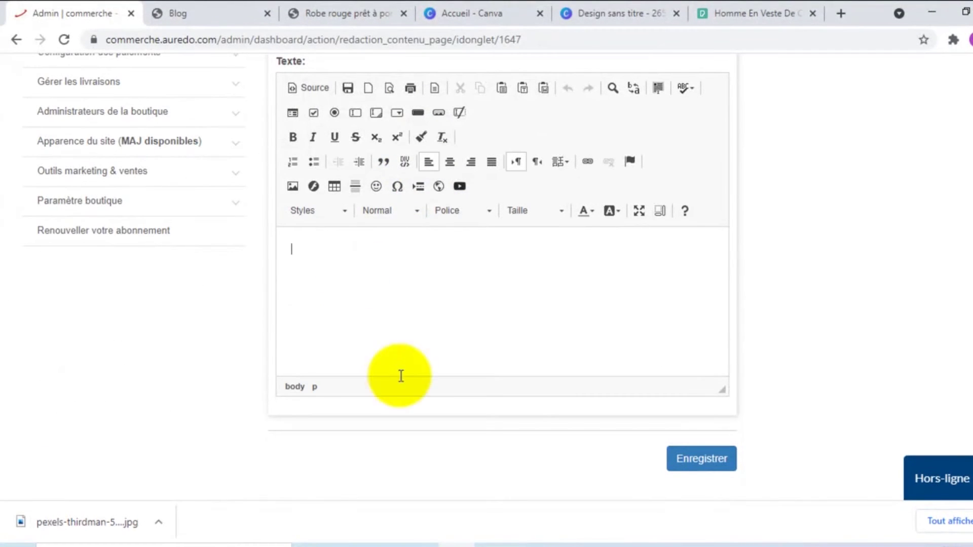
pyautogui.click(560, 543)
pyautogui.scroll(10, 446, 431)
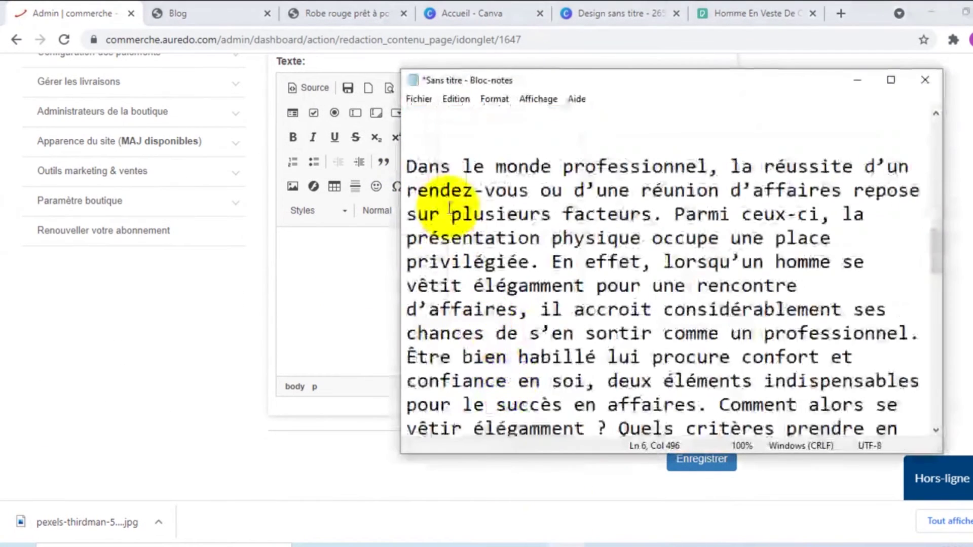
pyautogui.scroll(2, 663, 504)
pyautogui.moveTo(408, 165); pyautogui.dragTo(869, 447)
pyautogui.rightClick(640, 313)
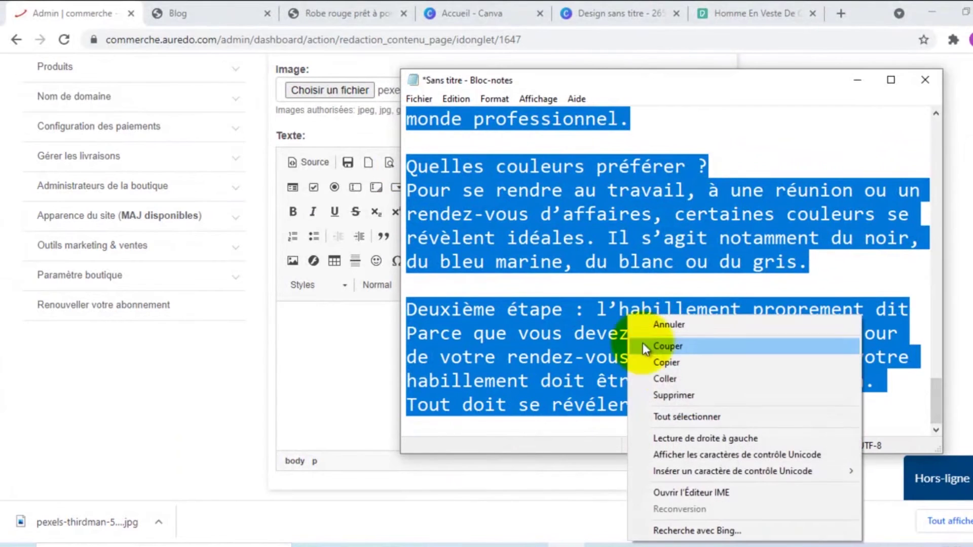
pyautogui.click(662, 362)
pyautogui.click(352, 342)
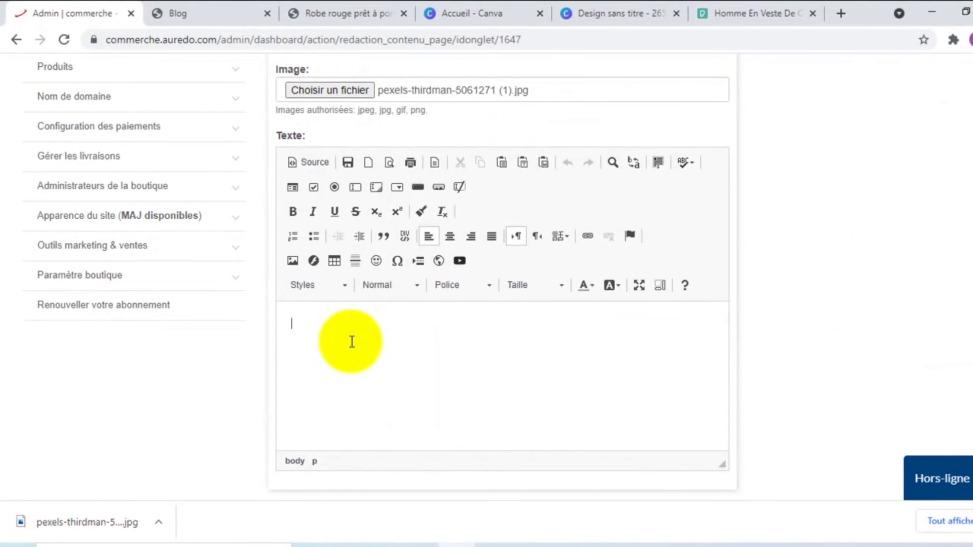
pyautogui.hotkey('ctrl', 'v')
# Step: Add the title line "Comment bien s'habiller pour un rendez-vous d'affaire." above the article's first paragraph
pyautogui.scroll(15, 345, 334)
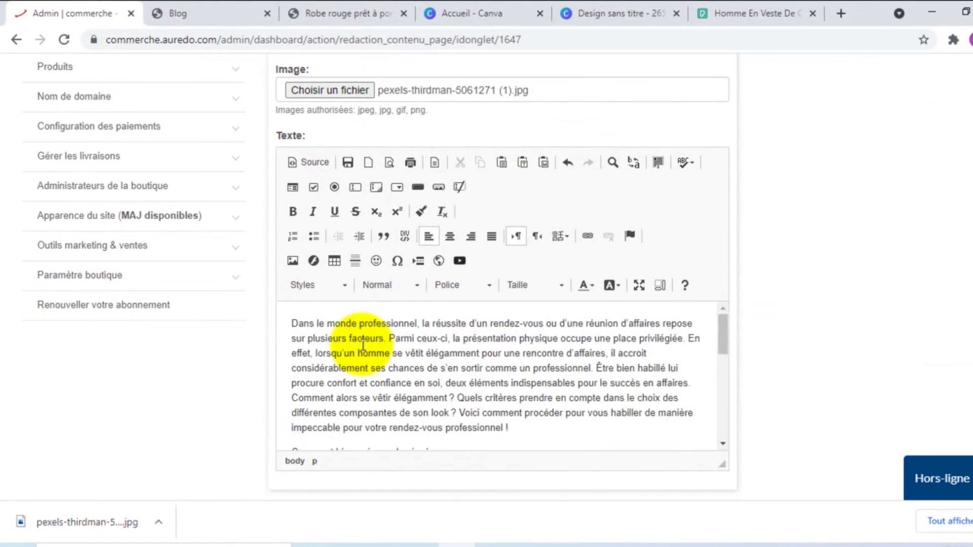
pyautogui.click(293, 398)
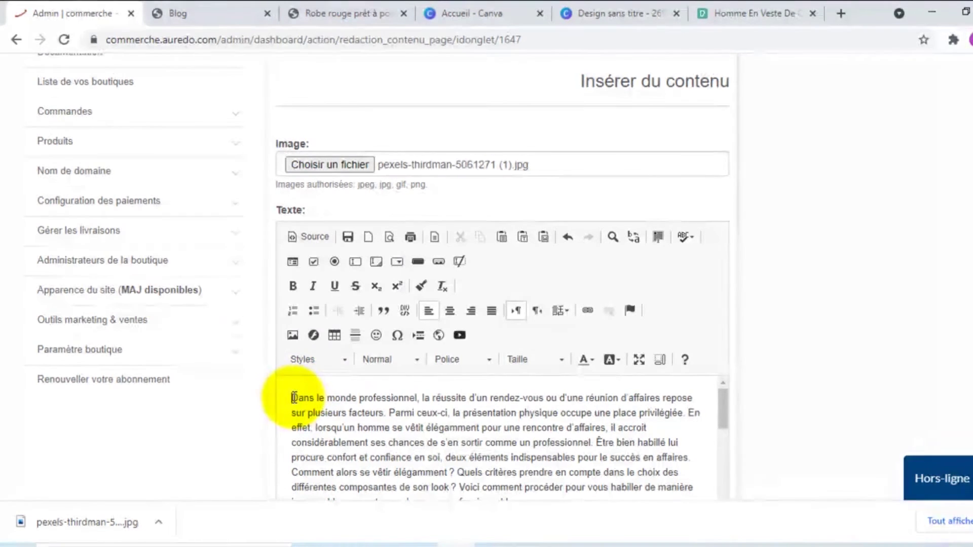
pyautogui.press('Return')
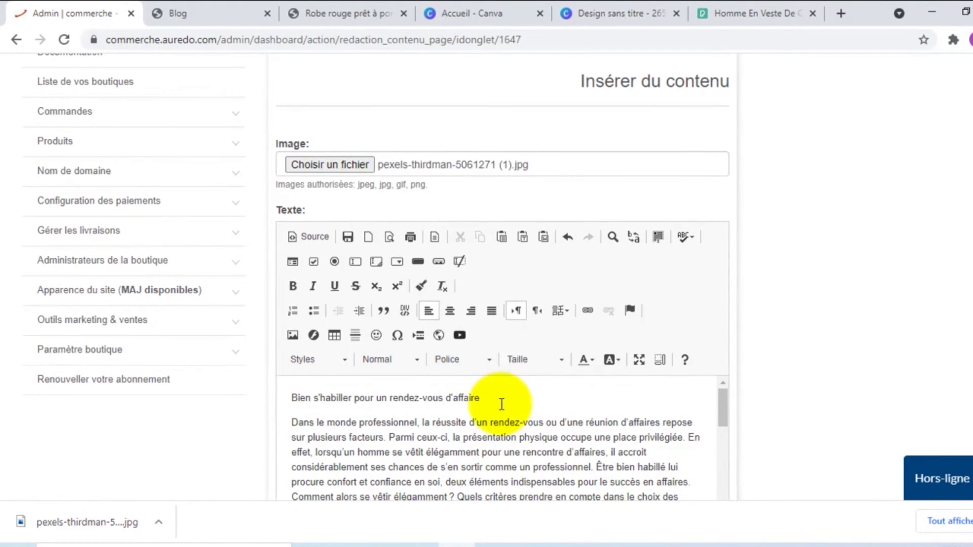
pyautogui.moveTo(500, 401); pyautogui.dragTo(285, 388)
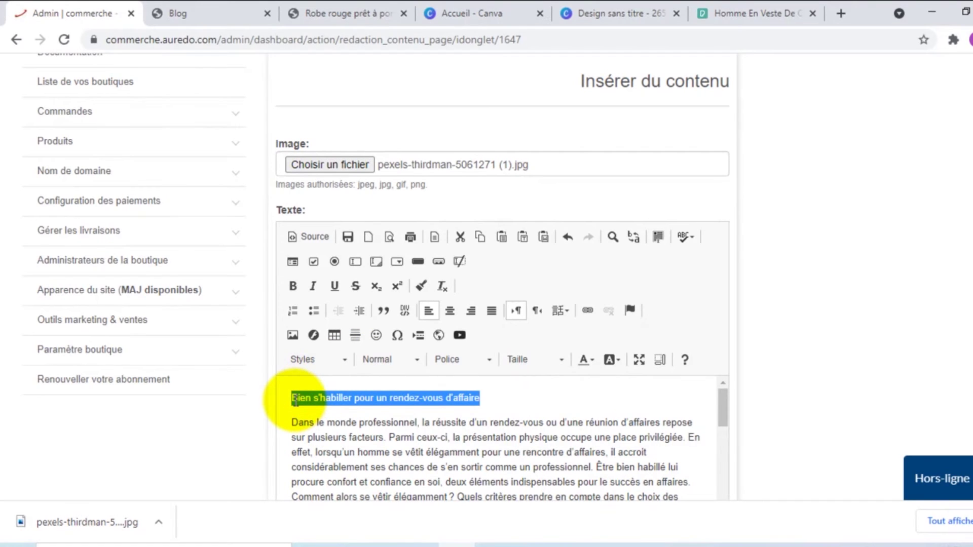
pyautogui.click(293, 399)
pyautogui.write('Comment')
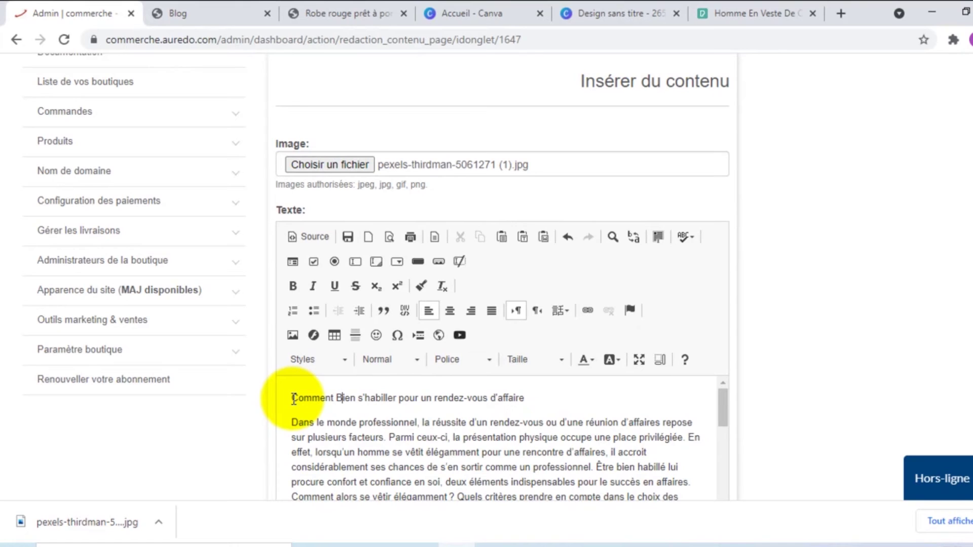
pyautogui.press('Delete')
pyautogui.write('b')
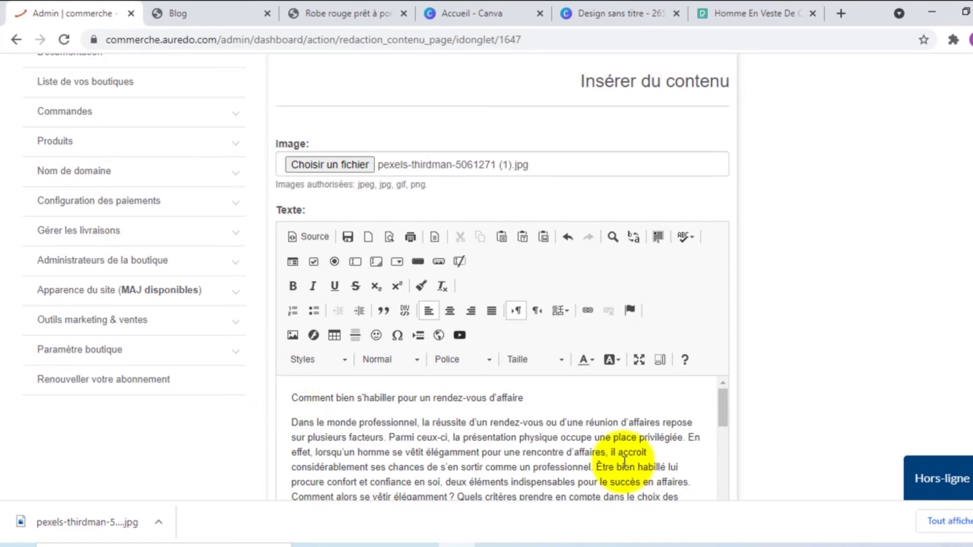
pyautogui.click(540, 398)
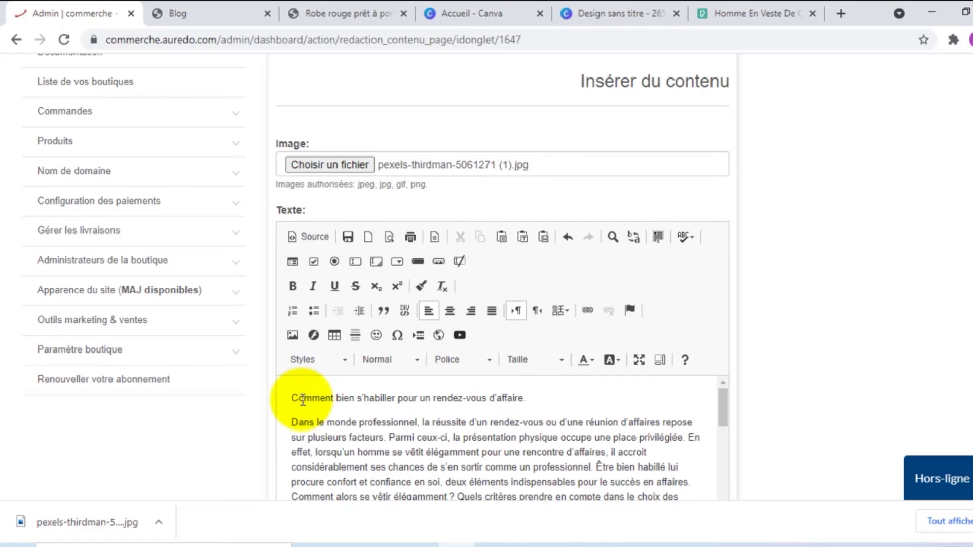
# Step: Set the font size of the whole article, including its title, to 20
pyautogui.hotkey('ctrl', 'a')
pyautogui.click(537, 361)
pyautogui.scroll(-3, 537, 375)
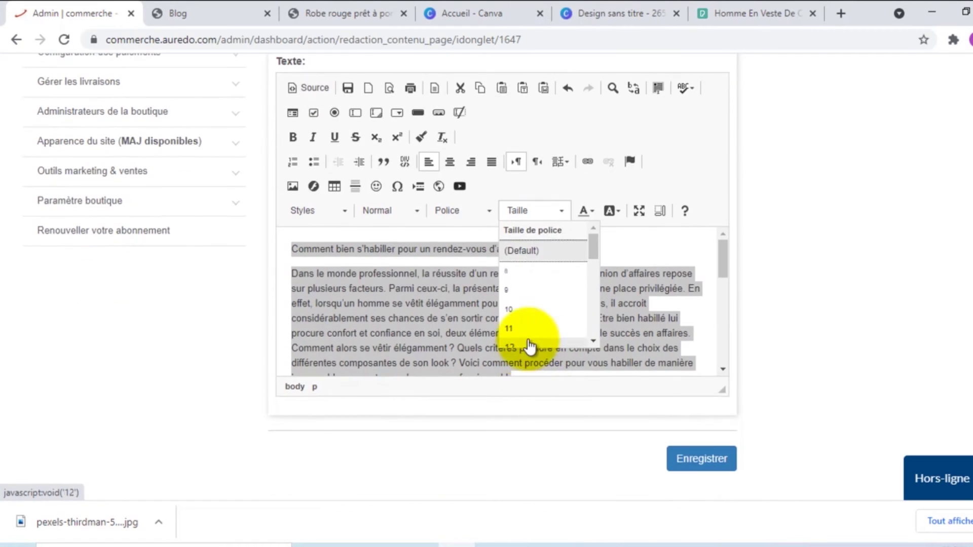
pyautogui.scroll(-4, 529, 330)
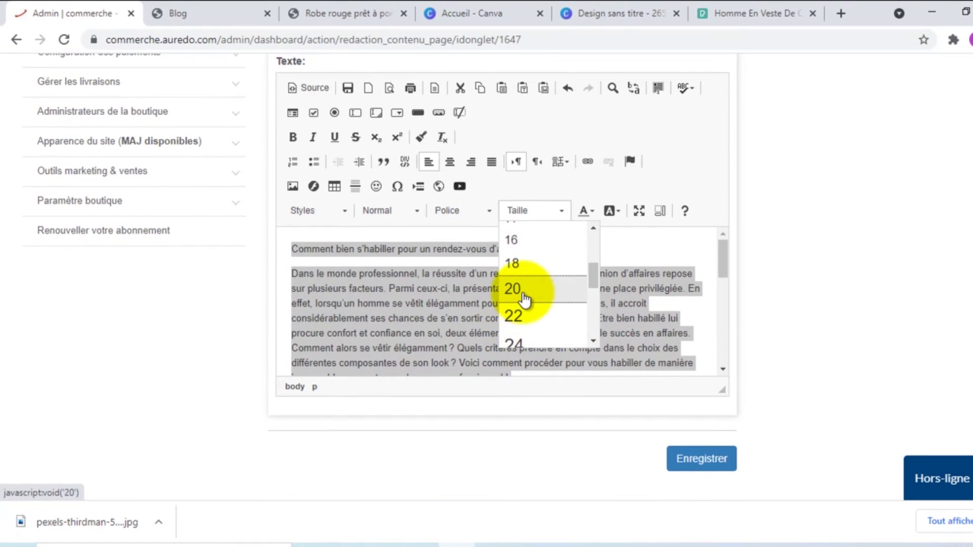
pyautogui.click(513, 289)
# Step: Make the article's title line bold and justify the entire text
pyautogui.tripleClick(447, 253)
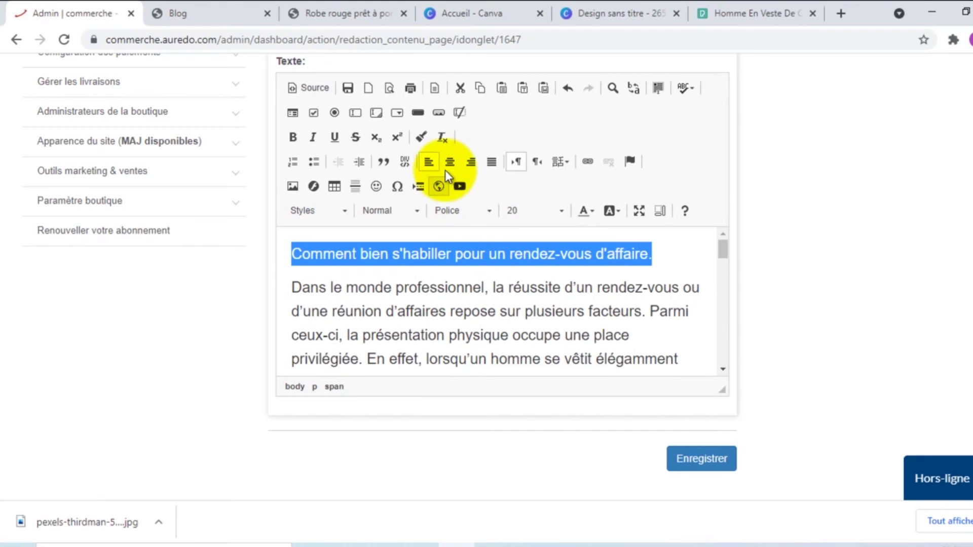
pyautogui.click(293, 137)
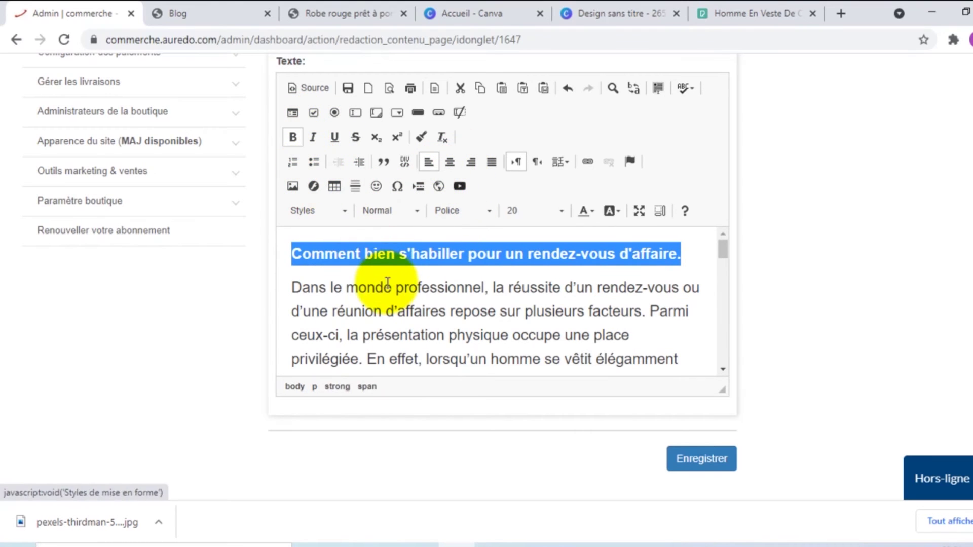
pyautogui.click(382, 286)
pyautogui.hotkey('ctrl', 'a')
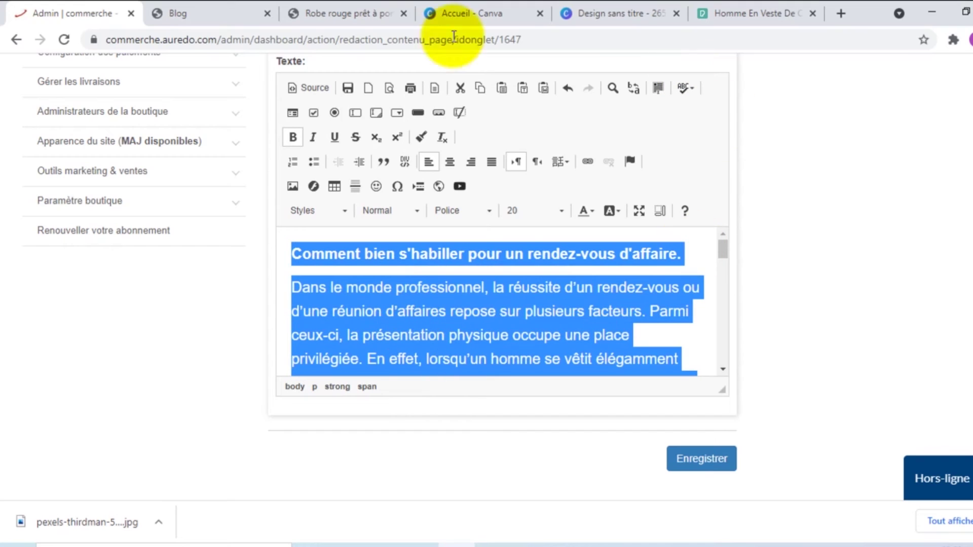
pyautogui.click(491, 163)
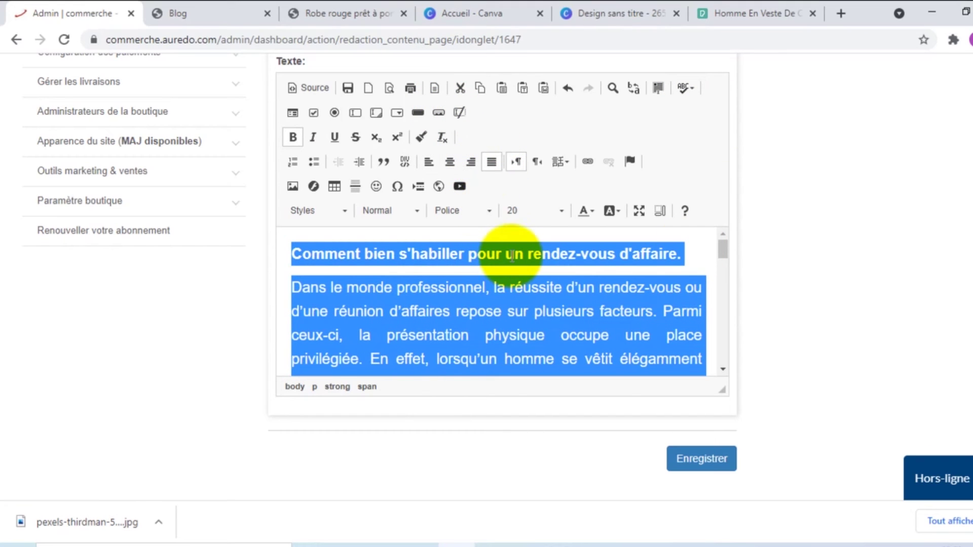
pyautogui.click(500, 319)
# Step: Insert a blank line before the "Comment bien préparer la réunion pour commencer" section and before the "Pour cela, l'idéal" paragraph
pyautogui.scroll(-6, 501, 289)
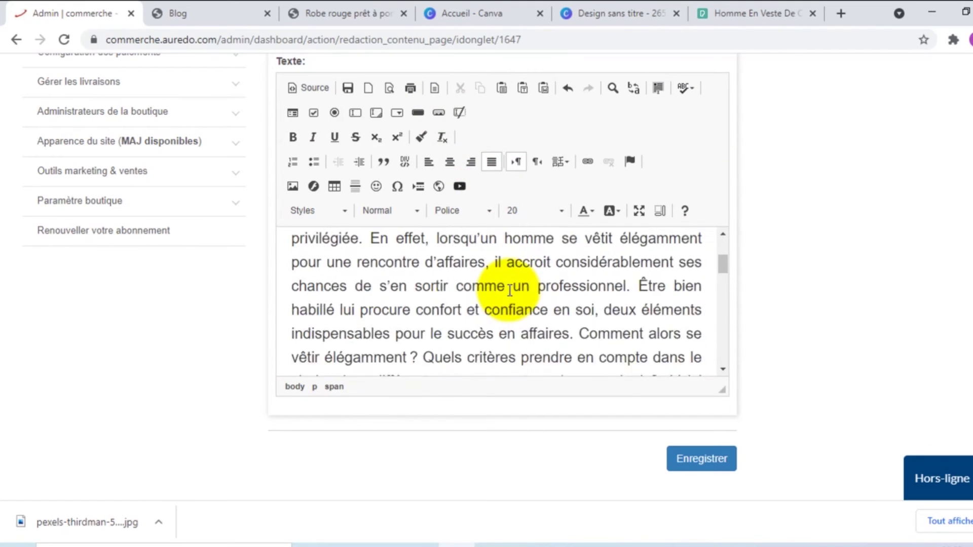
pyautogui.scroll(5, 509, 290)
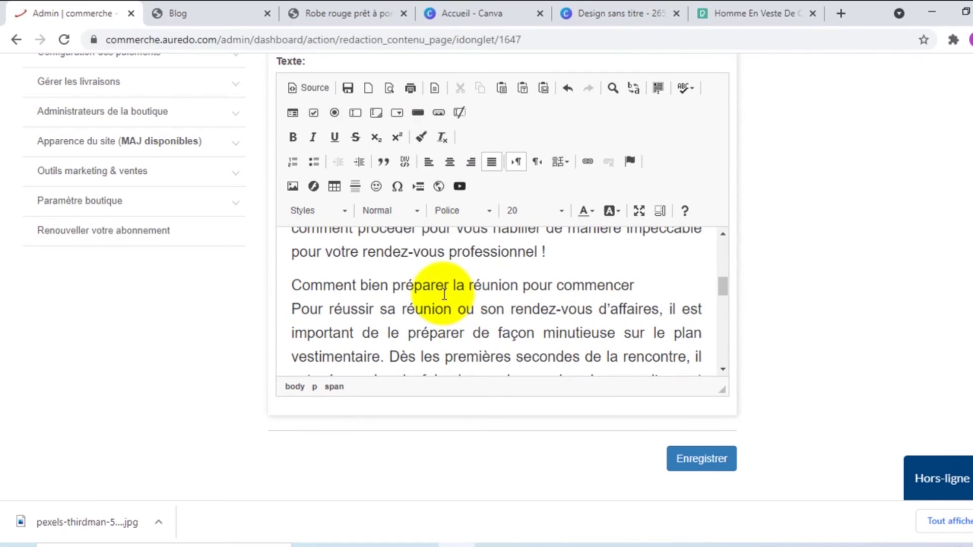
pyautogui.click(292, 285)
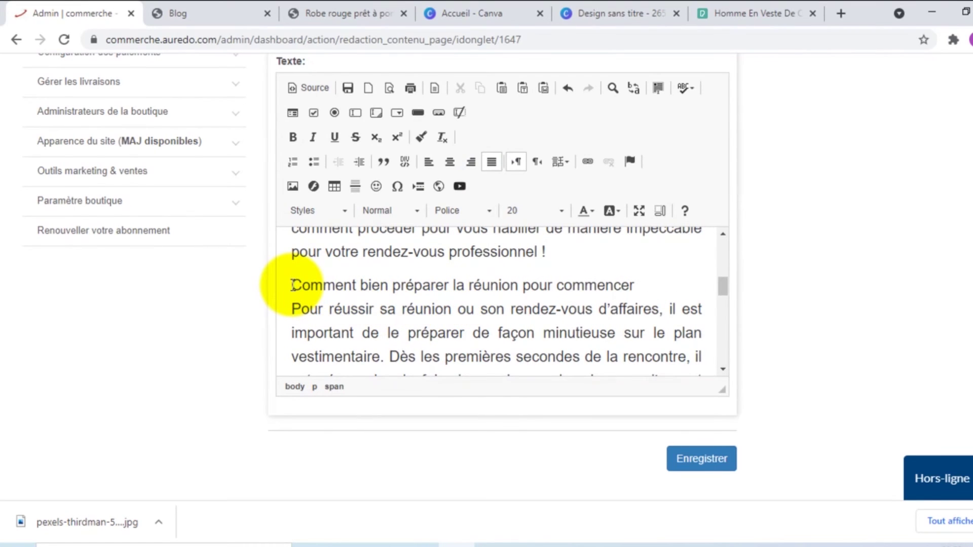
pyautogui.press('Return')
pyautogui.scroll(-8, 335, 291)
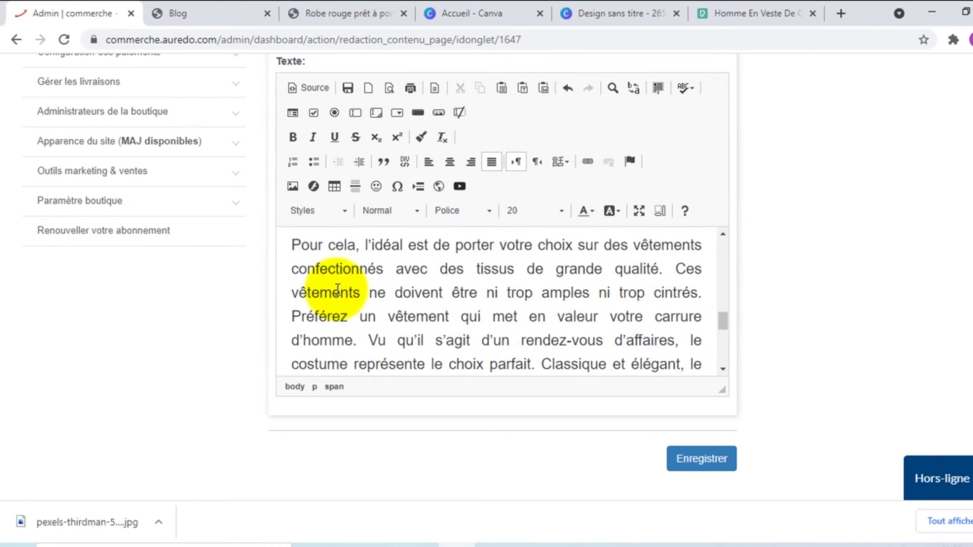
pyautogui.scroll(3, 337, 289)
pyautogui.click(293, 312)
pyautogui.press('Return')
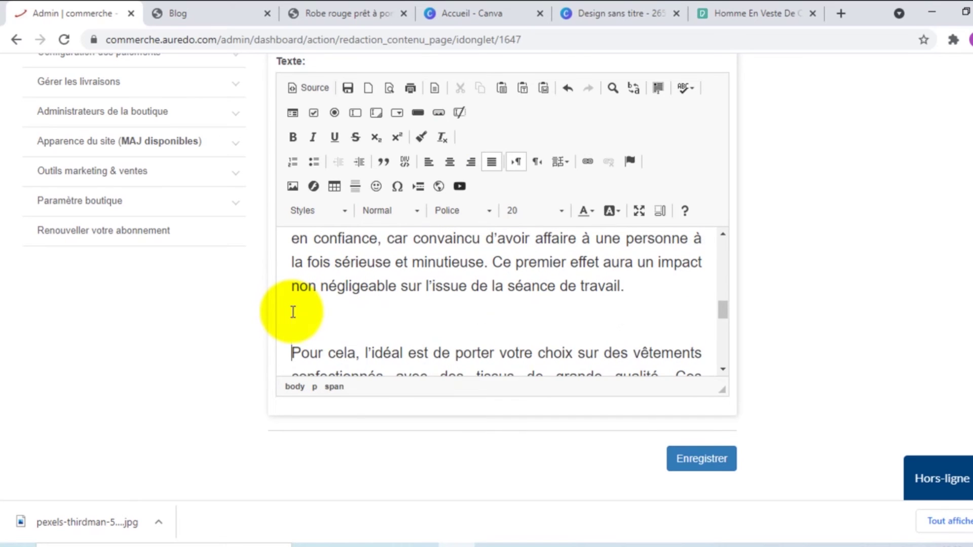
# Step: Insert a blank line before the "Quelles couleurs préférer ?" and "Deuxième étape" sections, and save the Blog content
pyautogui.scroll(-5, 325, 304)
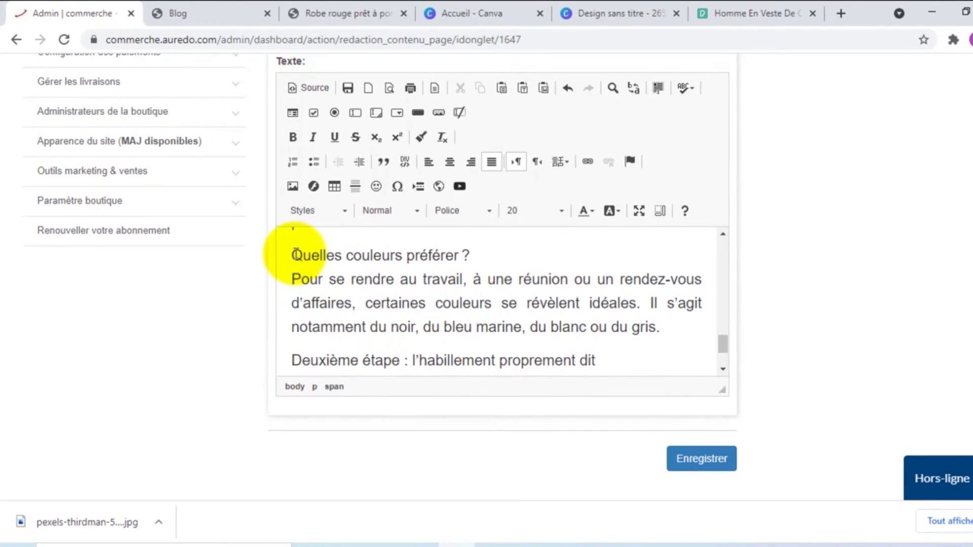
pyautogui.press('Return')
pyautogui.scroll(-3, 330, 282)
pyautogui.click(290, 278)
pyautogui.press('Return')
pyautogui.scroll(-1, 446, 299)
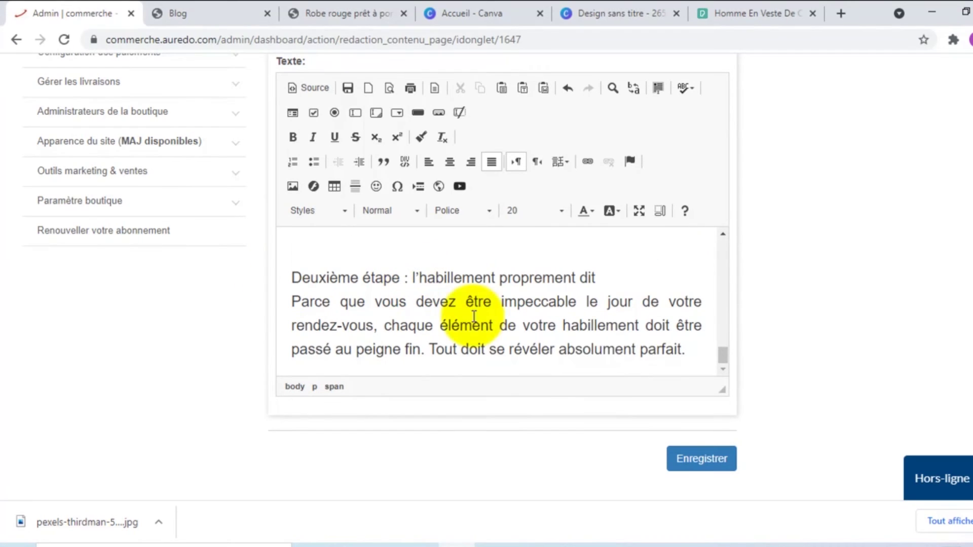
pyautogui.click(686, 468)
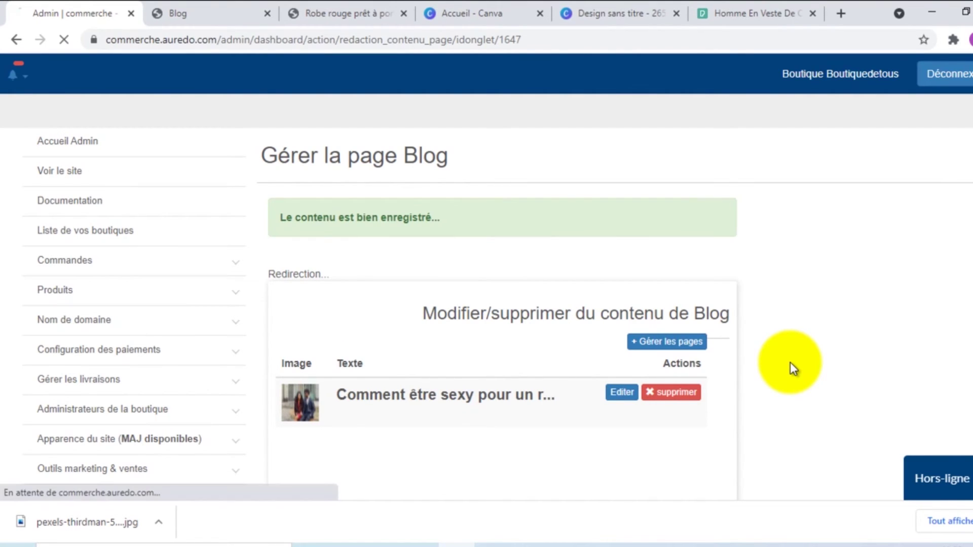
# Step: Reload the shop's public Blog page and check how the new article and the Saint Valentin article are laid out
pyautogui.click(202, 7)
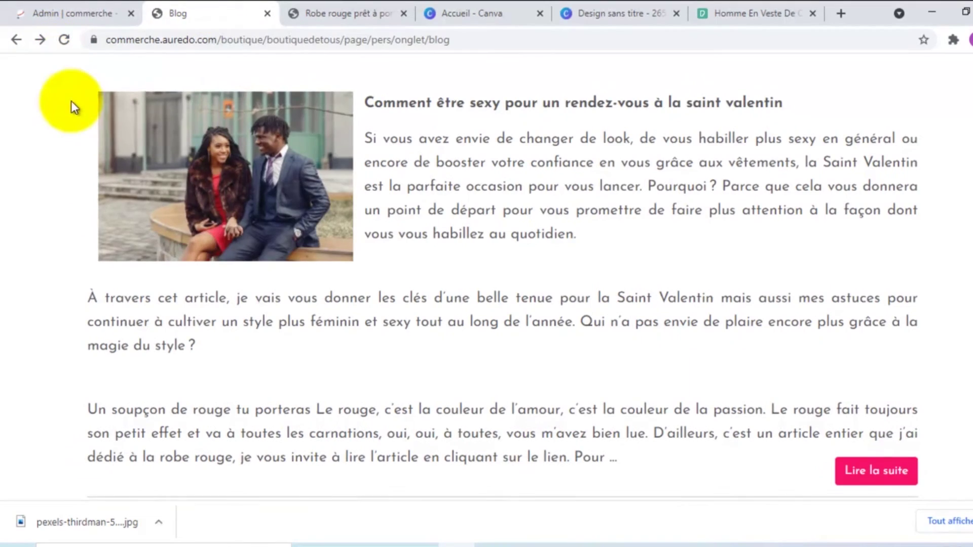
pyautogui.scroll(3, 72, 102)
pyautogui.click(269, 147)
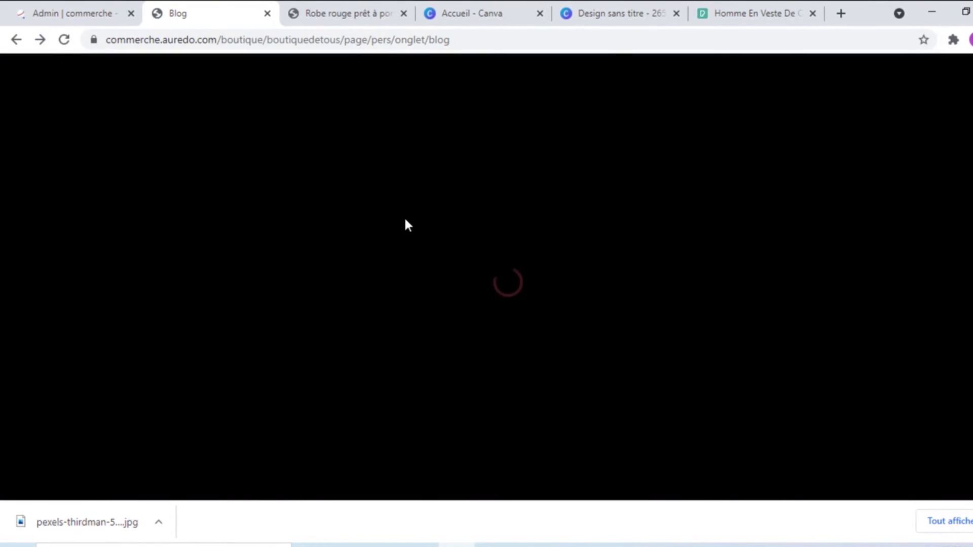
pyautogui.scroll(-4, 405, 218)
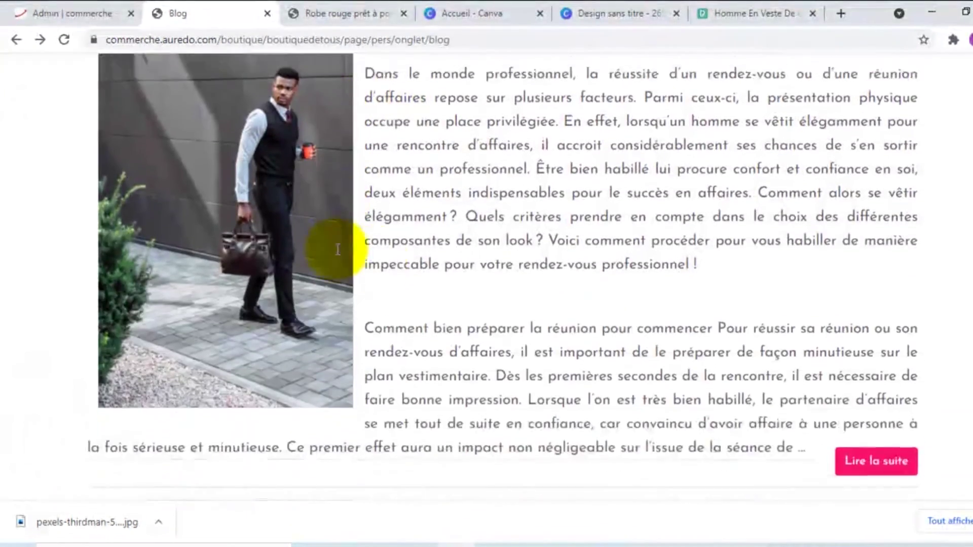
pyautogui.scroll(-7, 309, 319)
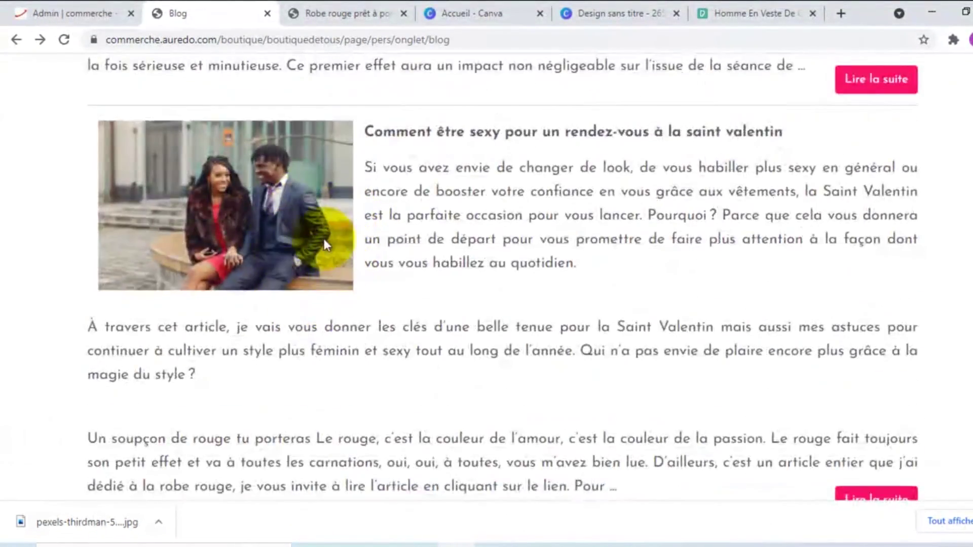
pyautogui.scroll(-7, 317, 243)
pyautogui.scroll(9, 405, 218)
pyautogui.scroll(7, 489, 198)
pyautogui.scroll(-5, 456, 217)
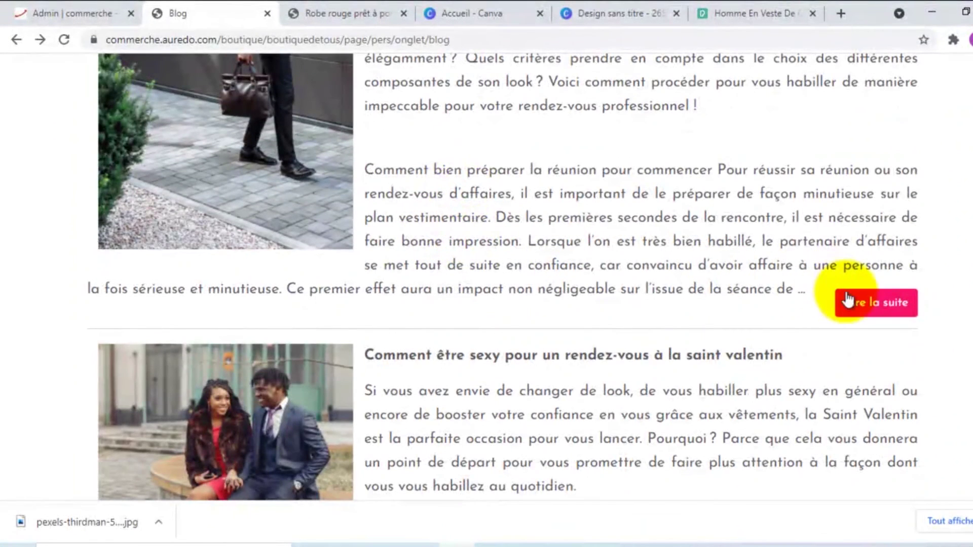
# Step: Open the full business meeting article from the public Blog page and check its layout from beginning to end
pyautogui.click(868, 302)
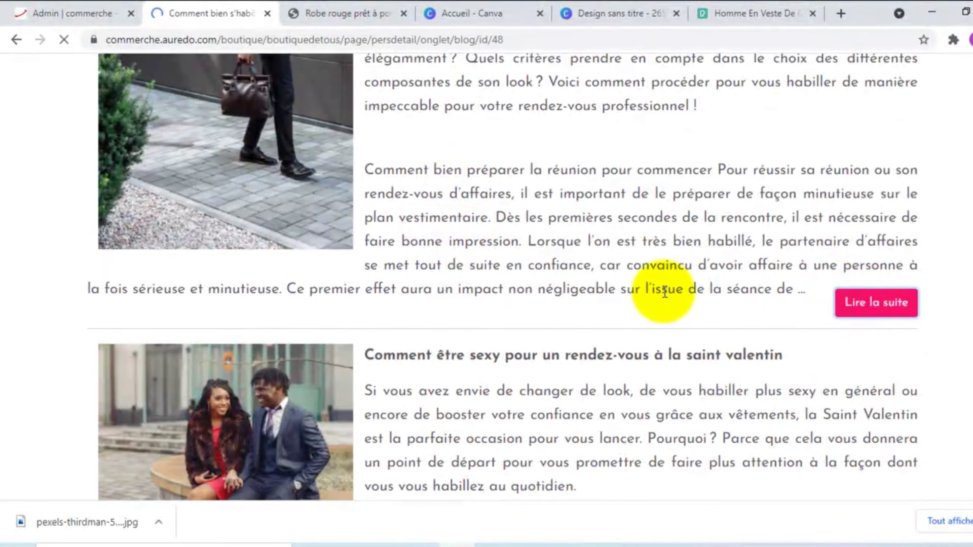
pyautogui.scroll(-12, 578, 287)
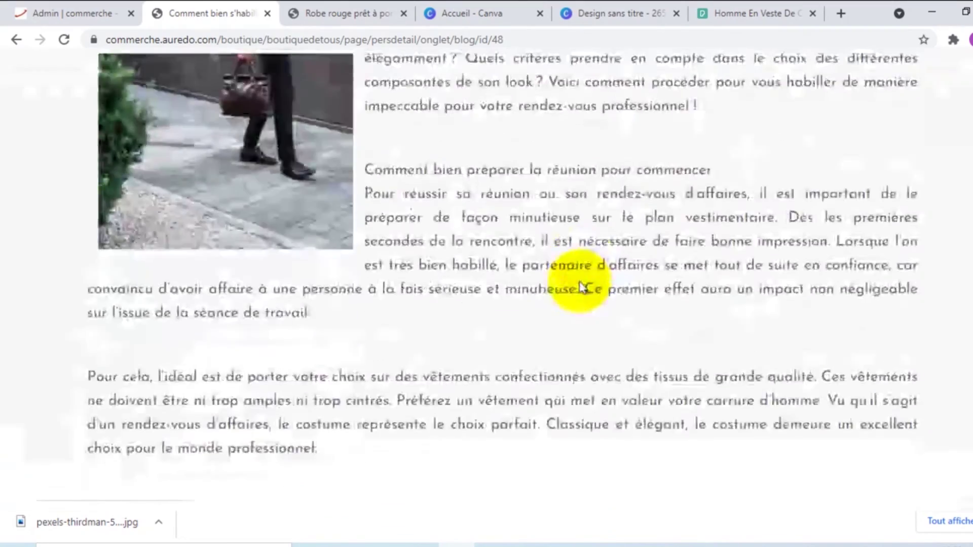
pyautogui.scroll(-4, 570, 285)
pyautogui.scroll(7, 570, 285)
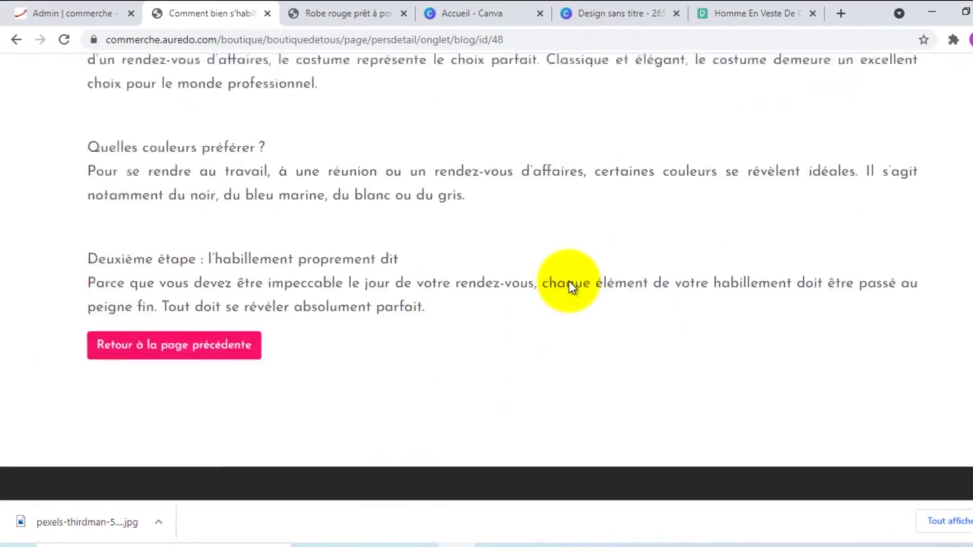
pyautogui.scroll(10, 569, 281)
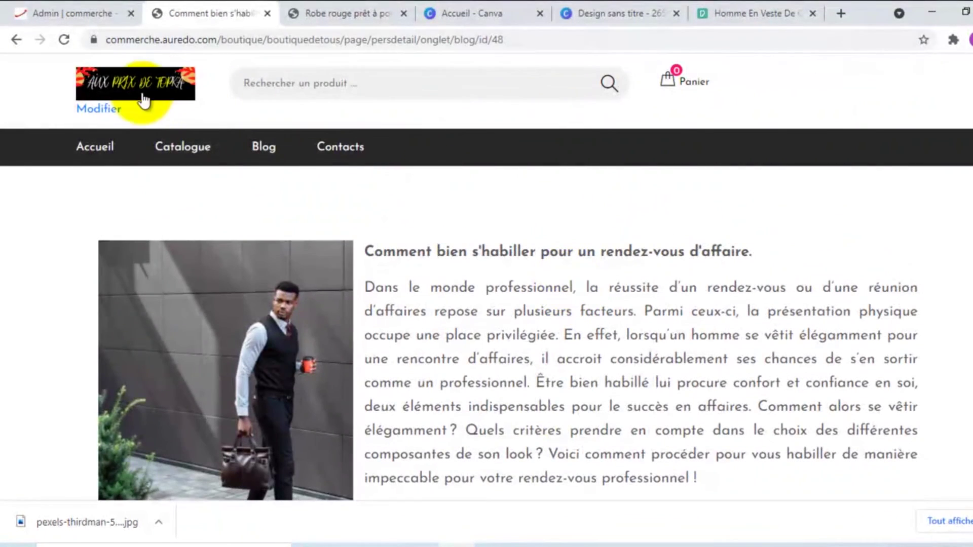
# Step: Return to the shop's public Blog page and review the previews of the business meeting and Saint Valentin articles
pyautogui.click(265, 148)
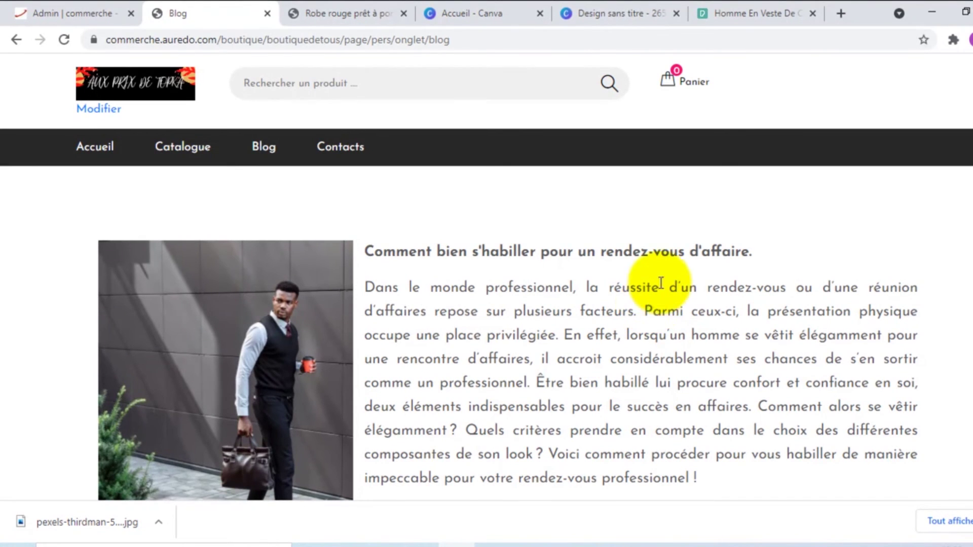
pyautogui.scroll(-7, 654, 304)
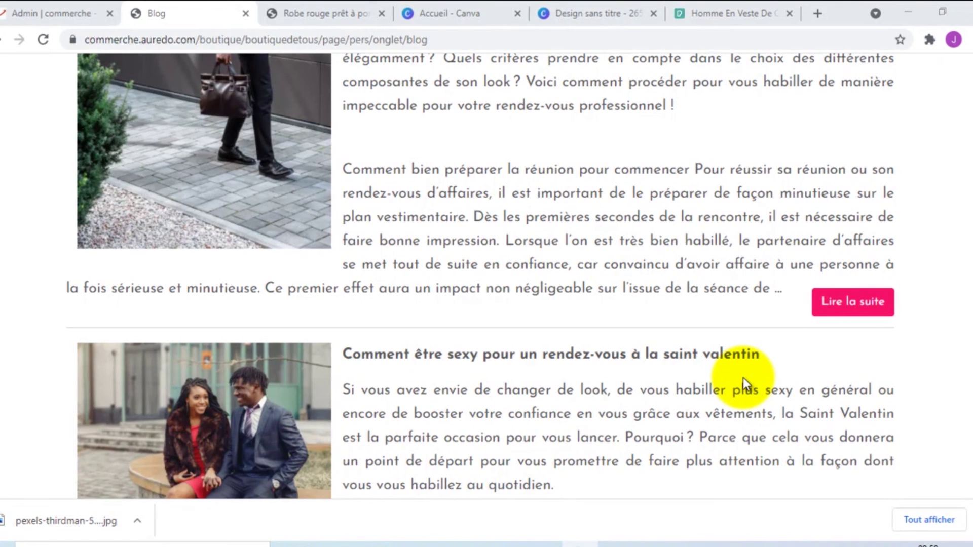
pyautogui.scroll(5, 743, 379)
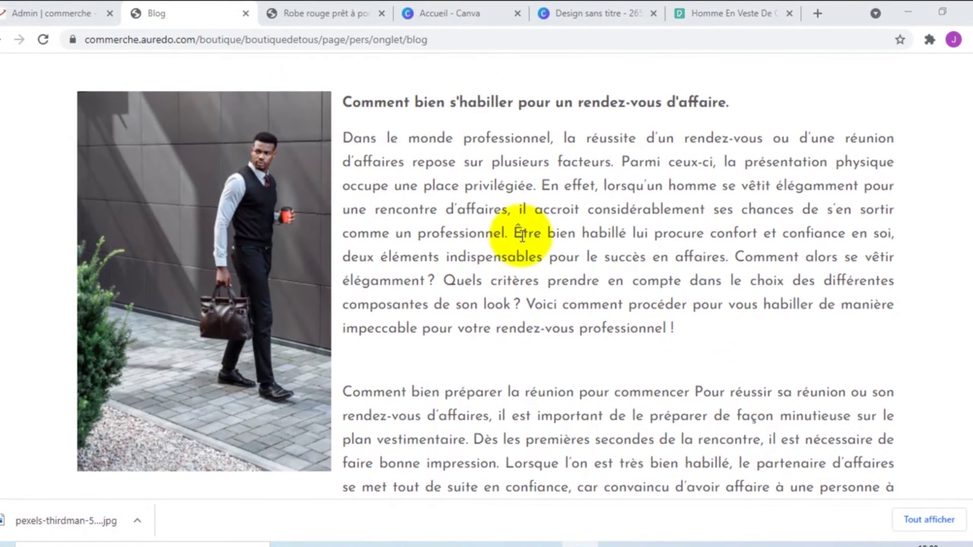
pyautogui.scroll(-3, 578, 251)
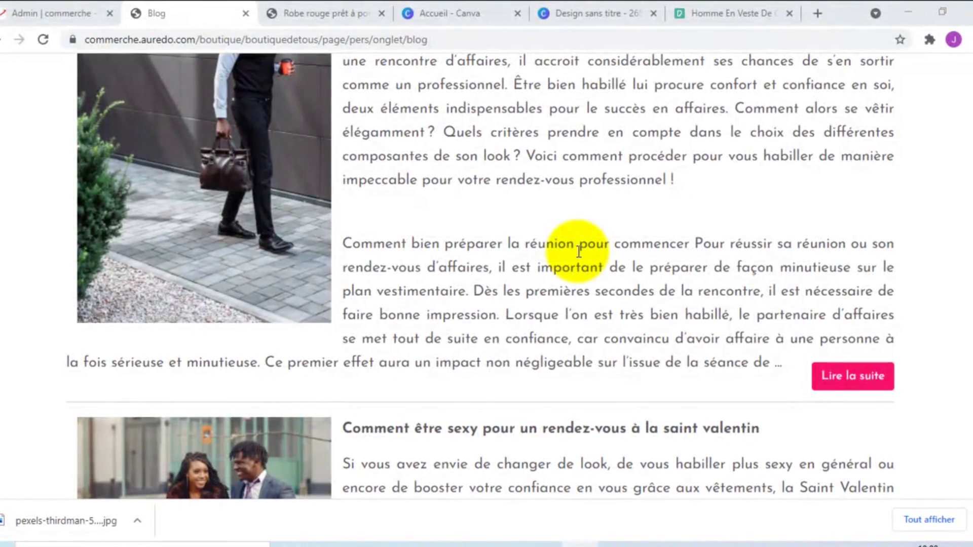
pyautogui.scroll(3, 579, 251)
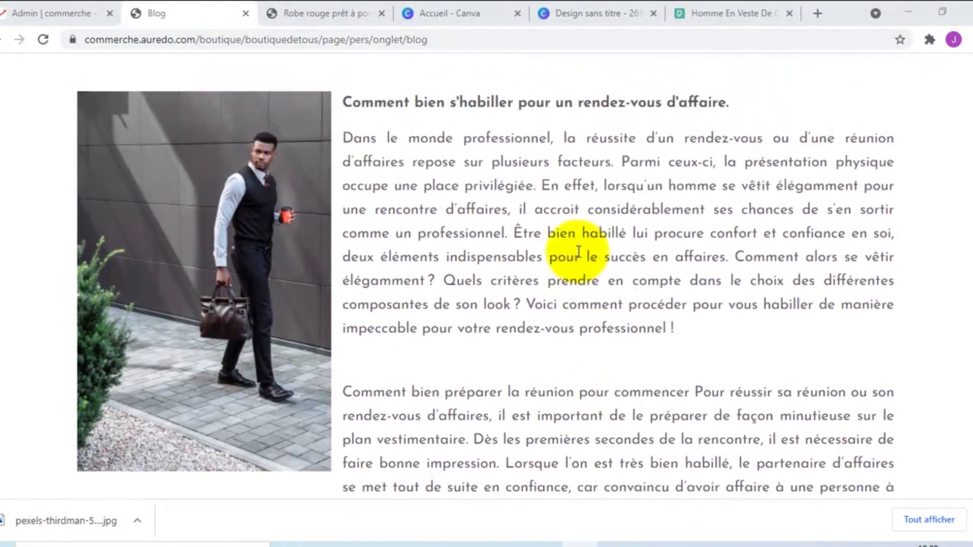
# Step: Switch to the shop admin, open the Blog page's content management from the page list, and view its existing articles
pyautogui.click(4, 7)
pyautogui.scroll(-5, 500, 436)
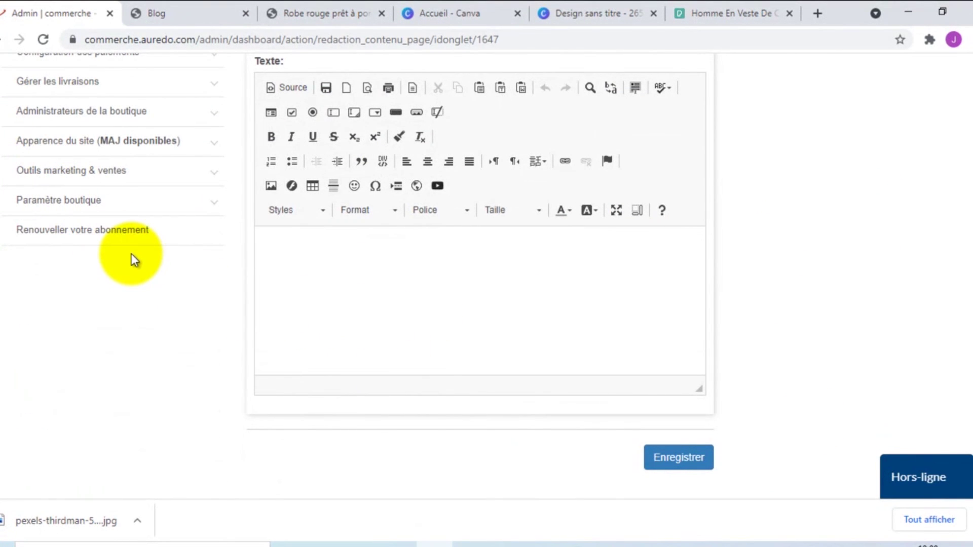
pyautogui.click(119, 208)
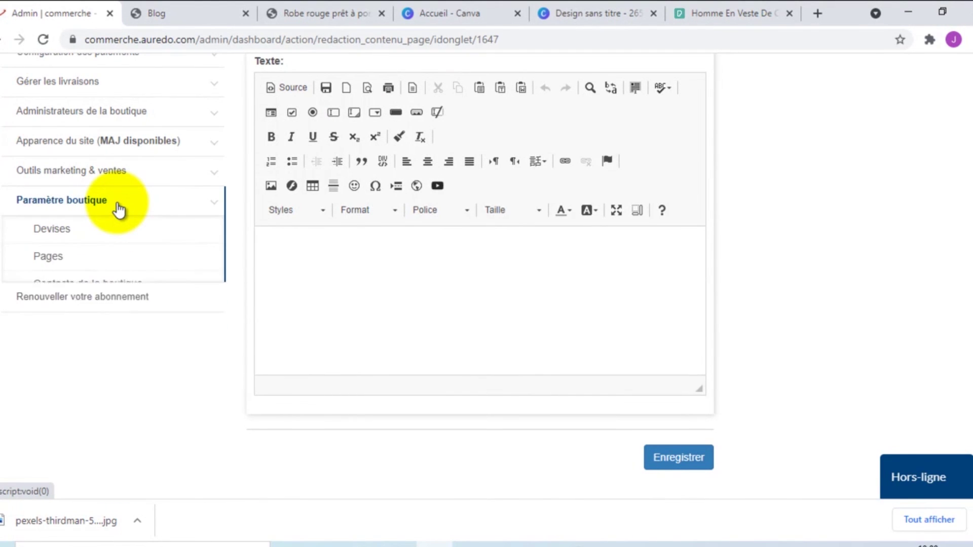
pyautogui.click(63, 261)
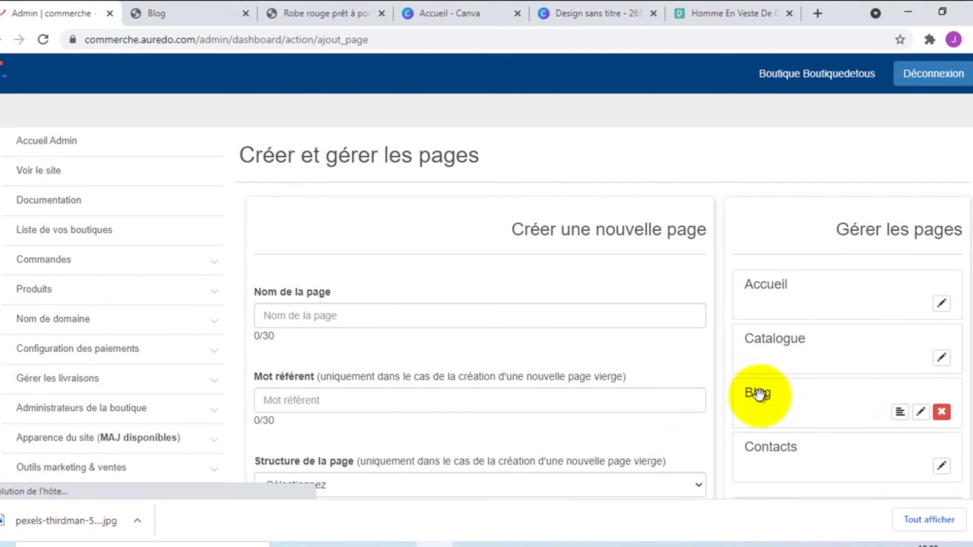
pyautogui.click(899, 414)
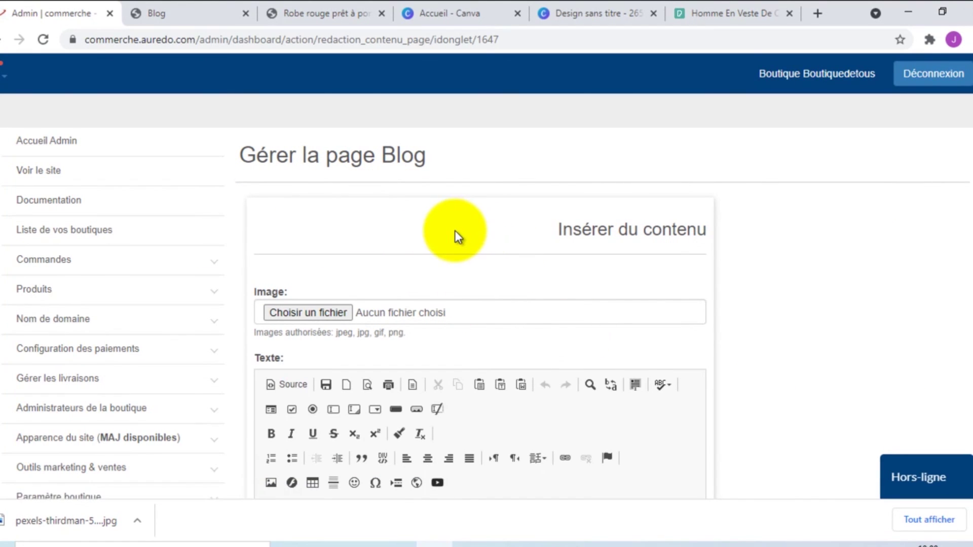
pyautogui.scroll(-14, 455, 232)
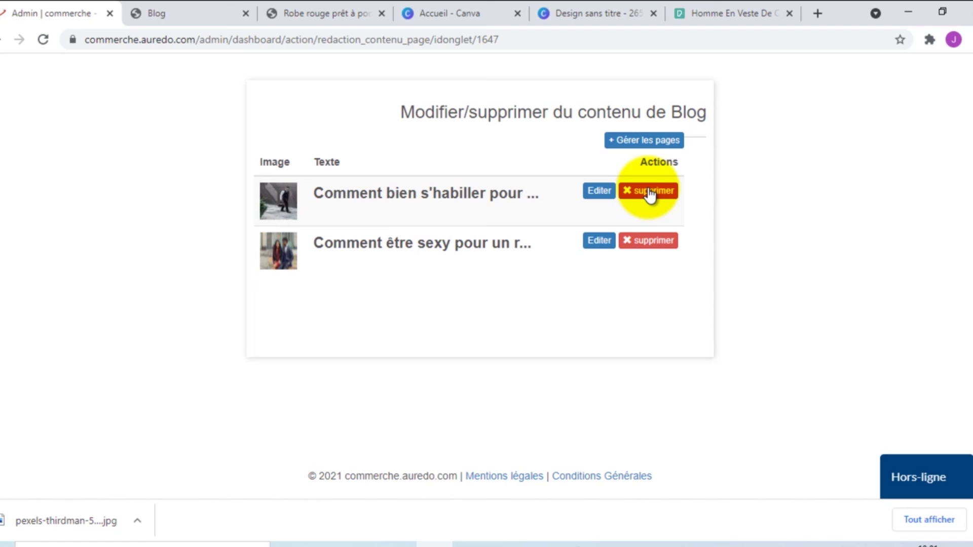
# Step: Open the "Comment bien s'habiller" article for editing, look over its image and text fields, and return to the Blog article list
pyautogui.click(599, 192)
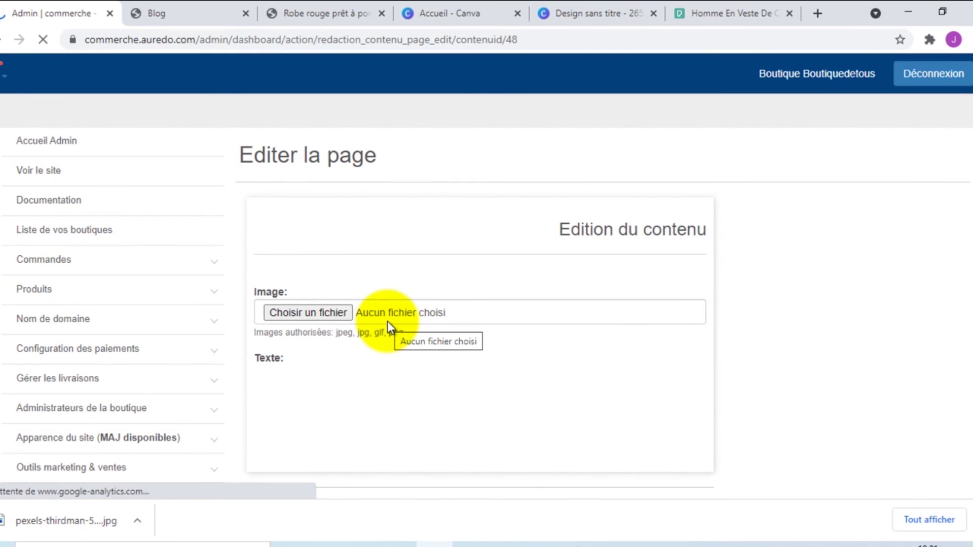
pyautogui.scroll(-5, 387, 321)
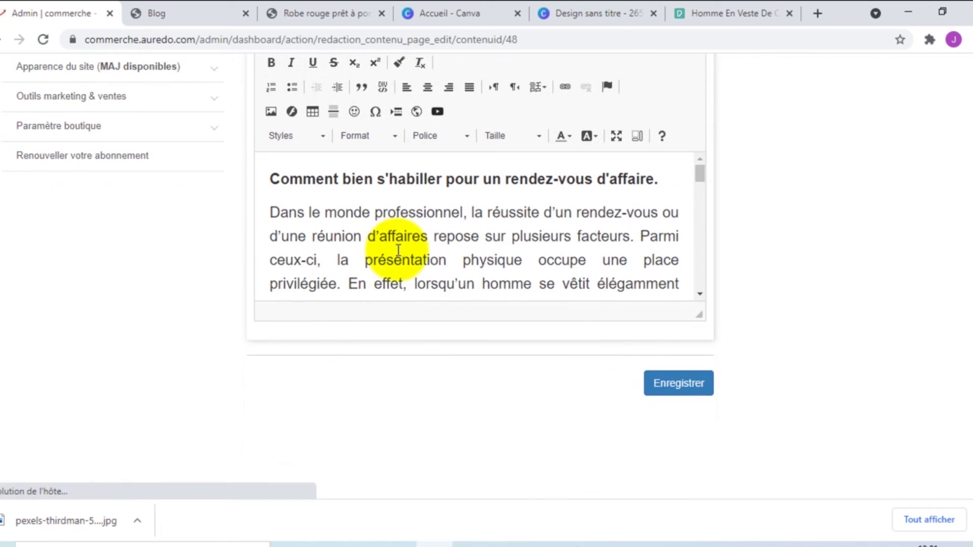
pyautogui.scroll(2, 396, 228)
pyautogui.scroll(4, 398, 251)
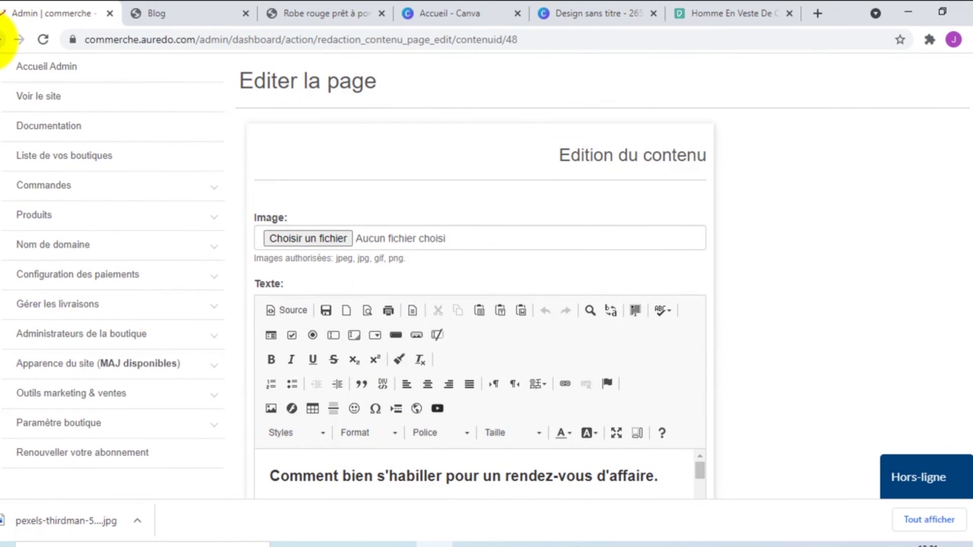
pyautogui.click(5, 39)
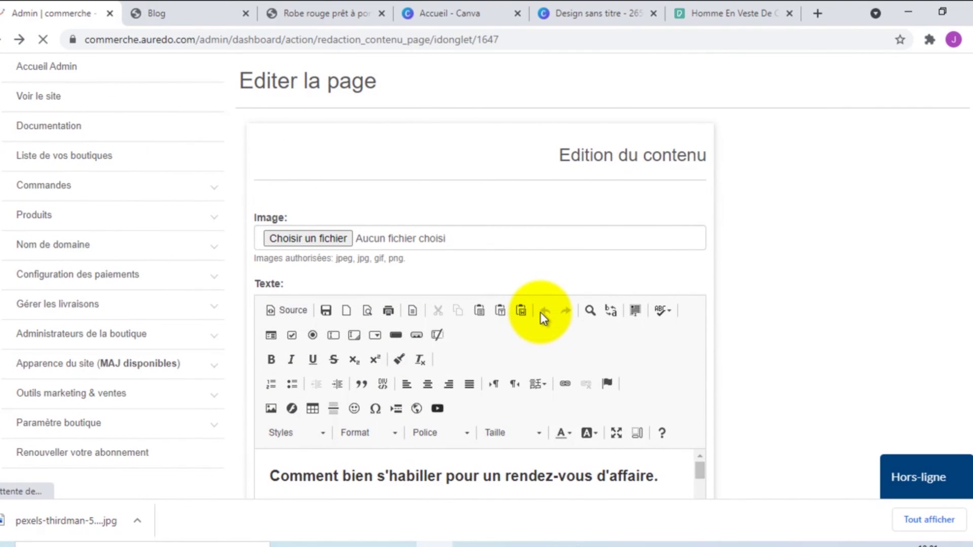
pyautogui.scroll(-10, 550, 314)
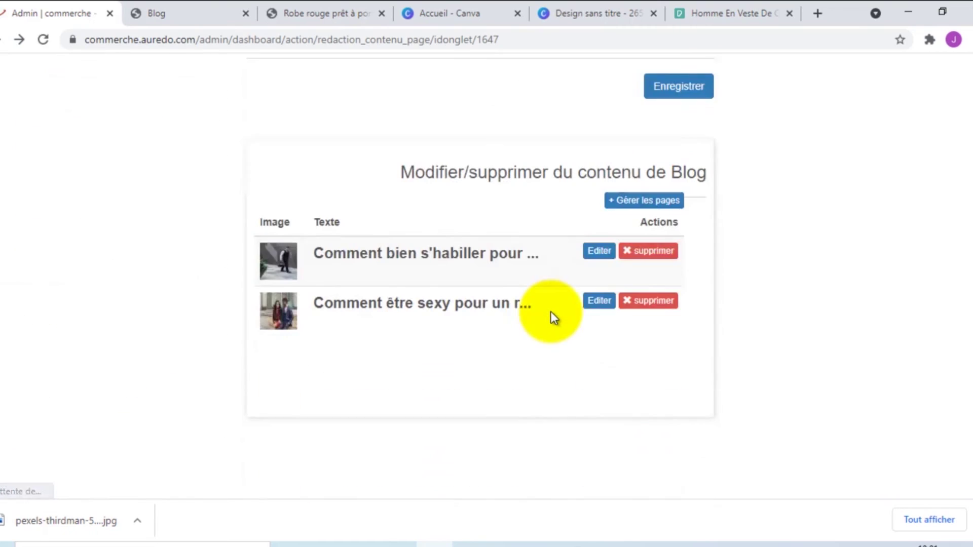